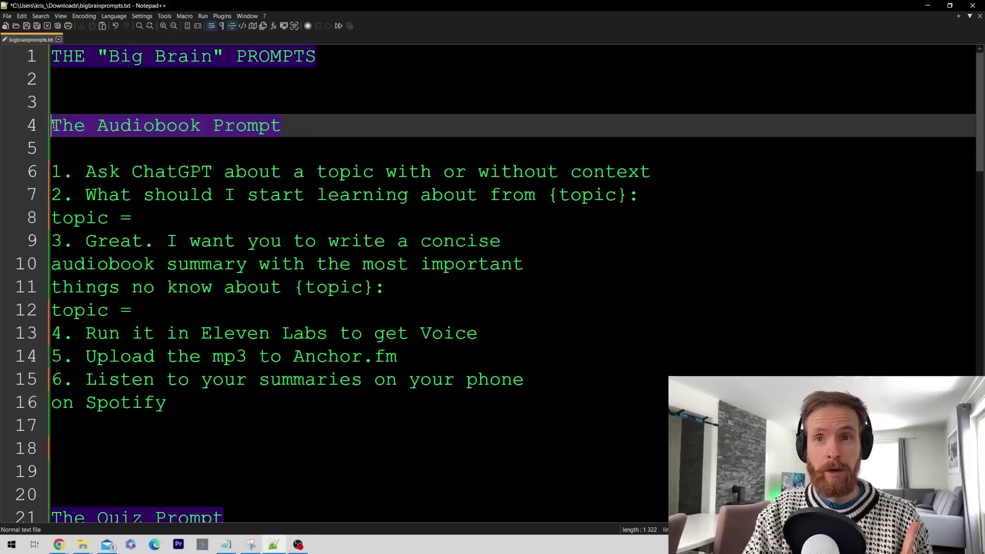
# Highlight The Audiobook Prompt heading and its steps 1–3 one at a time.
pyautogui.moveTo(54, 125); pyautogui.dragTo(301, 125)
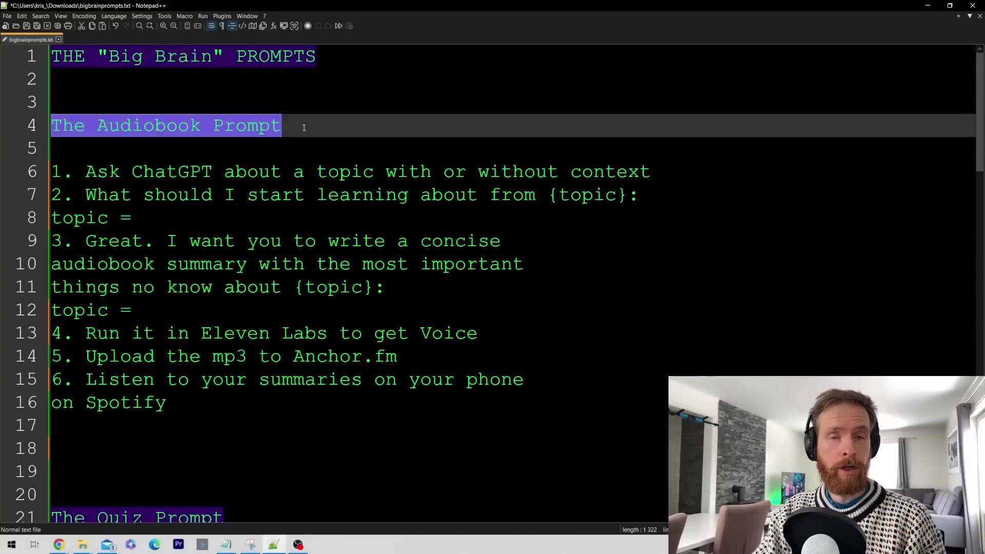
pyautogui.click(255, 139)
pyautogui.moveTo(80, 180); pyautogui.dragTo(667, 176)
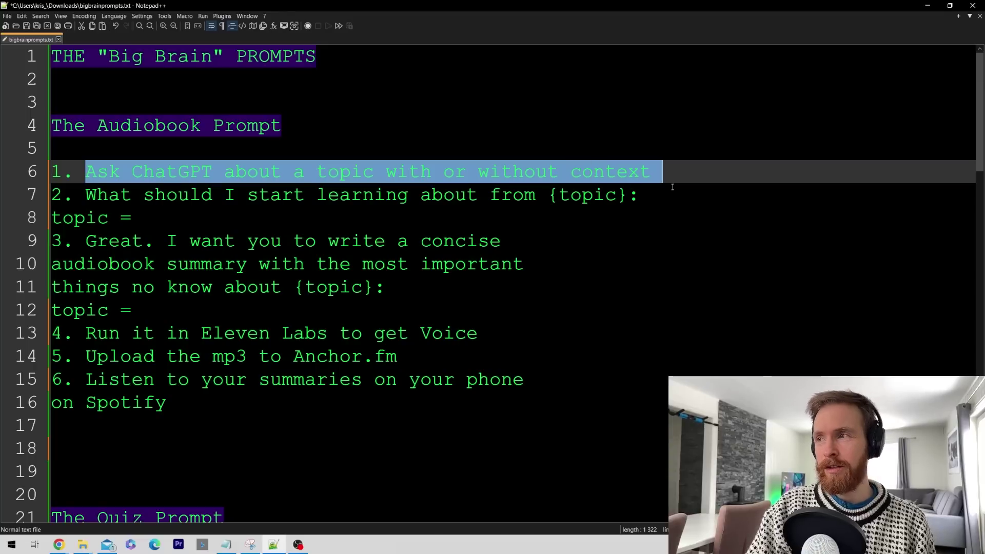
pyautogui.click(673, 187)
pyautogui.moveTo(87, 194); pyautogui.dragTo(649, 195)
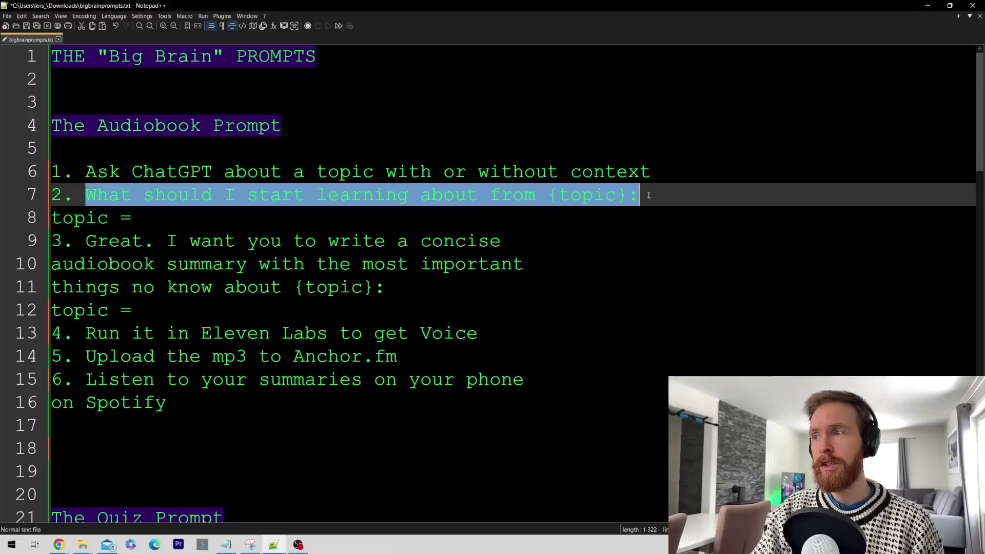
pyautogui.click(146, 219)
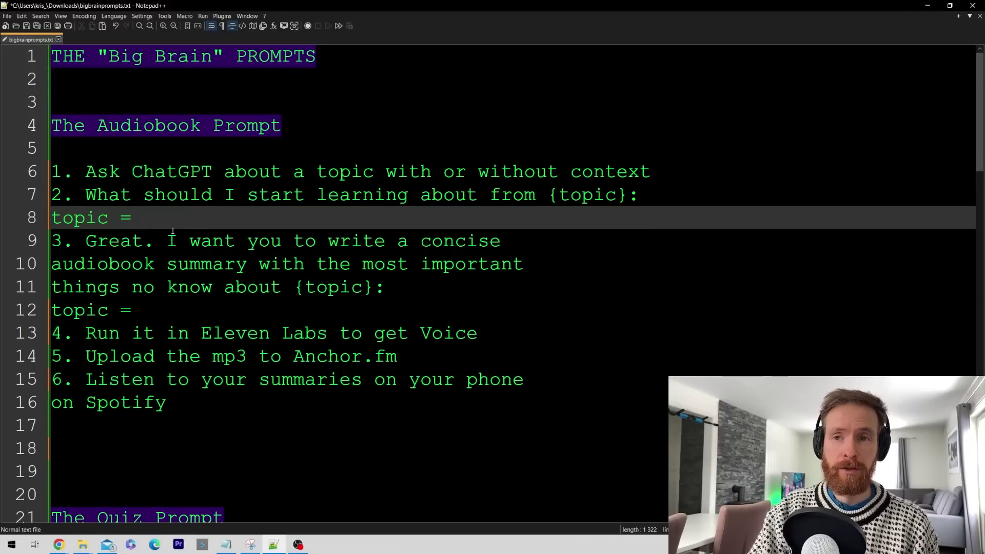
pyautogui.moveTo(85, 242); pyautogui.dragTo(499, 260)
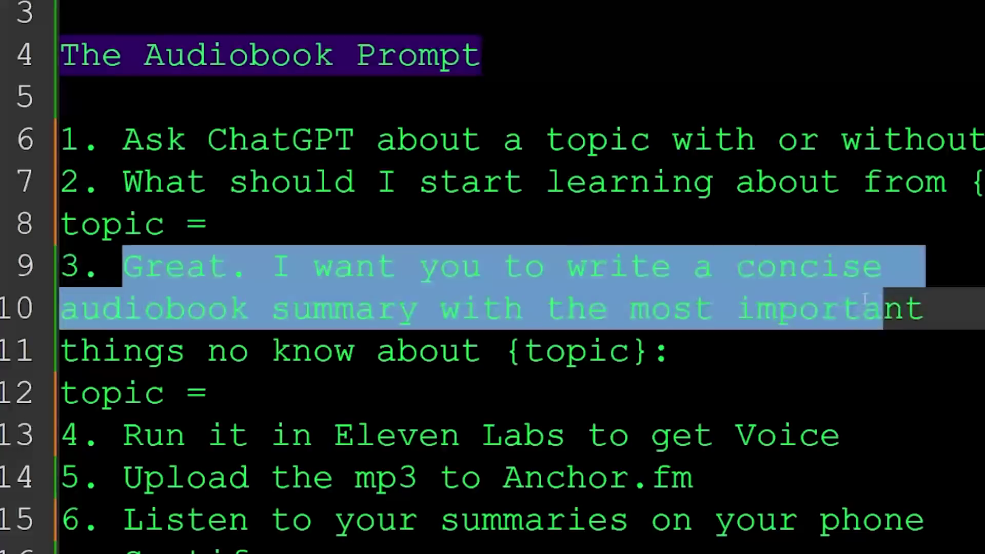
pyautogui.moveTo(865, 298); pyautogui.dragTo(715, 349)
pyautogui.click(220, 393)
# Go over steps 4–6: Run it, upload to Anchor.fm, listen on the phone.
pyautogui.moveTo(148, 435); pyautogui.dragTo(249, 435)
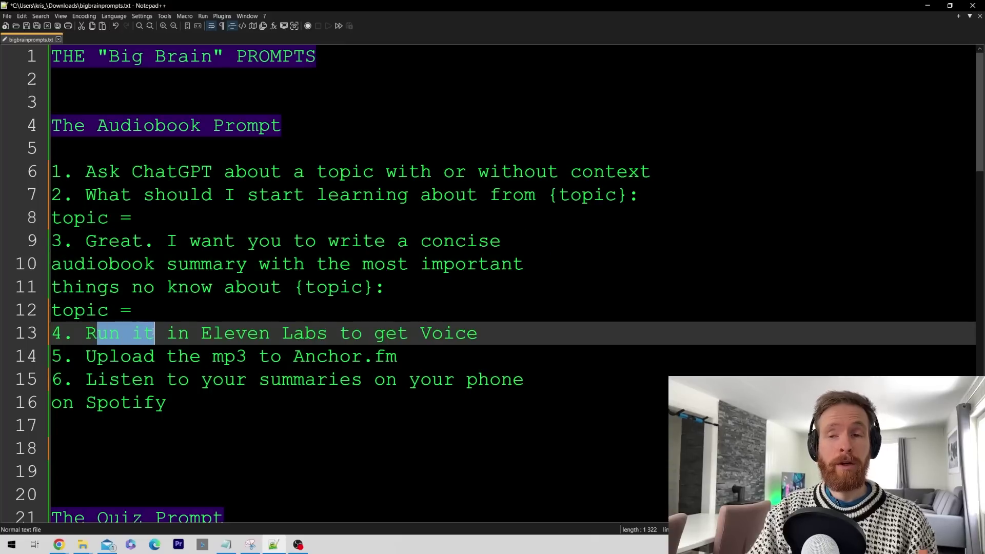
pyautogui.moveTo(153, 334); pyautogui.dragTo(190, 333)
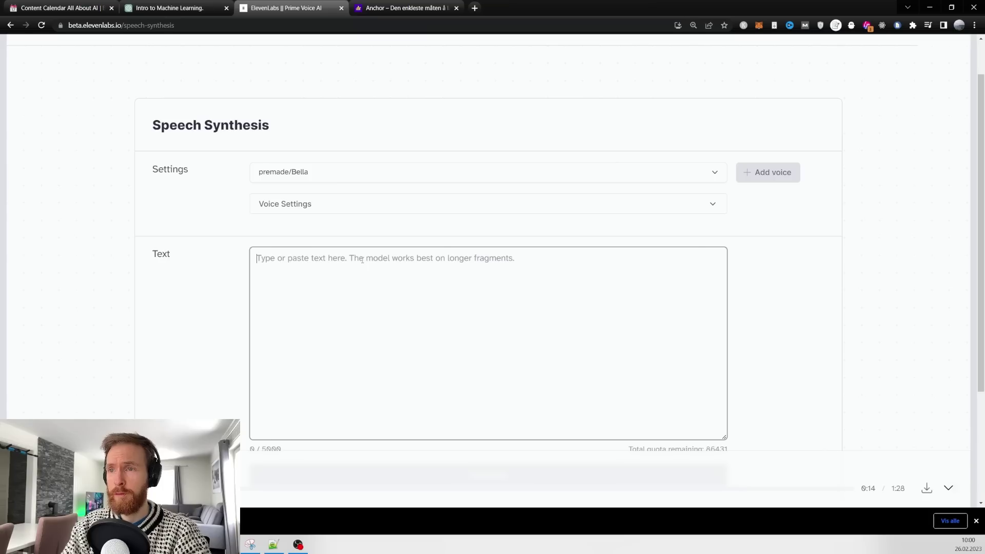
pyautogui.hotkey('ctrl', 'v')
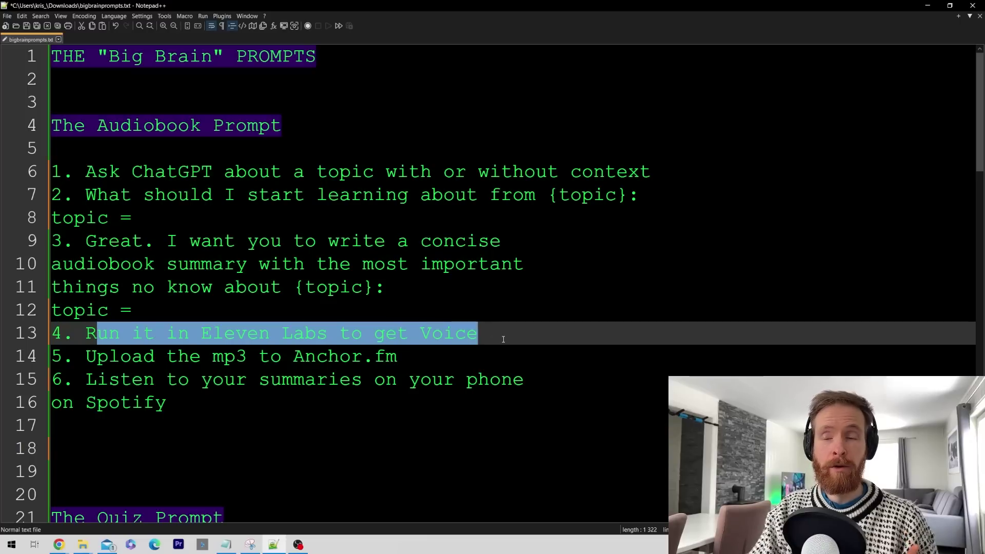
pyautogui.click(501, 339)
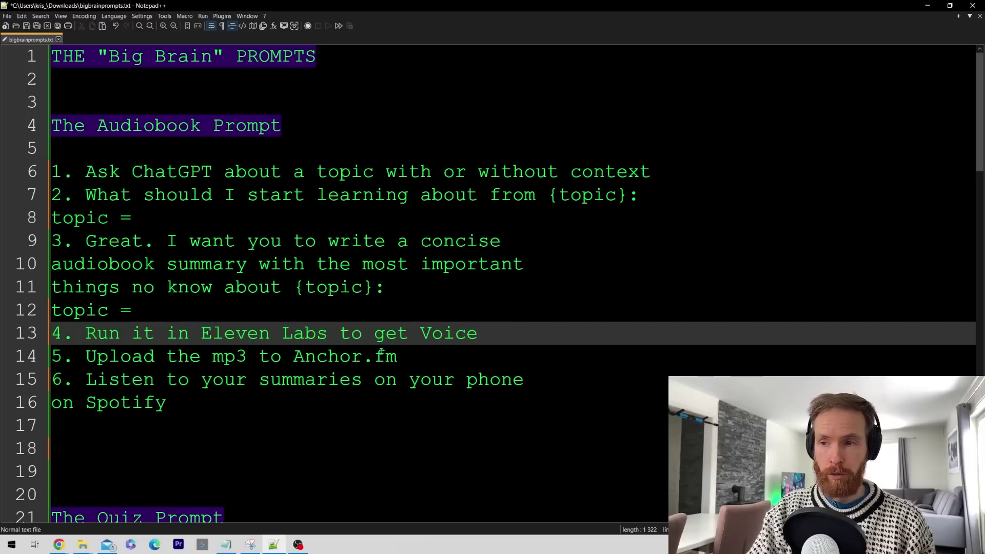
pyautogui.moveTo(82, 366); pyautogui.dragTo(417, 362)
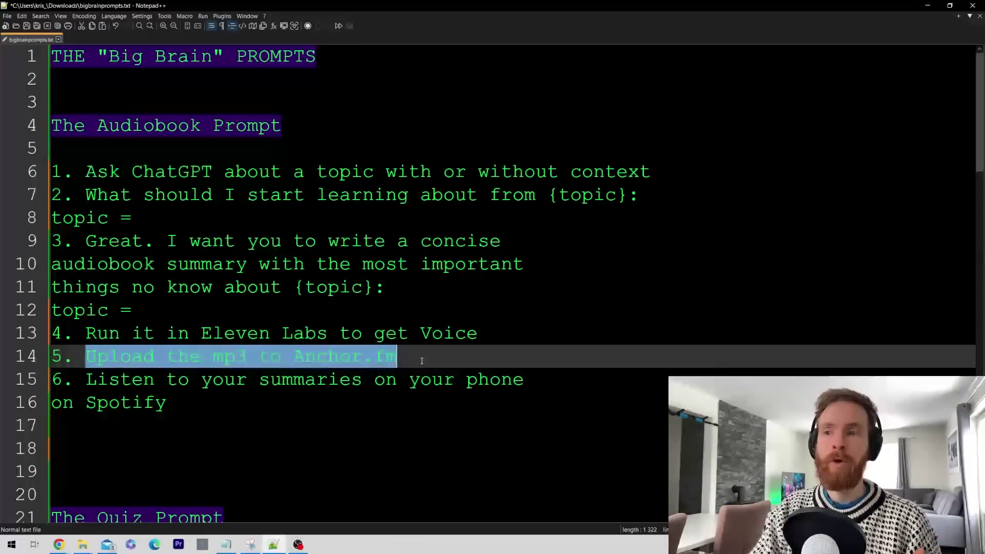
pyautogui.click(423, 360)
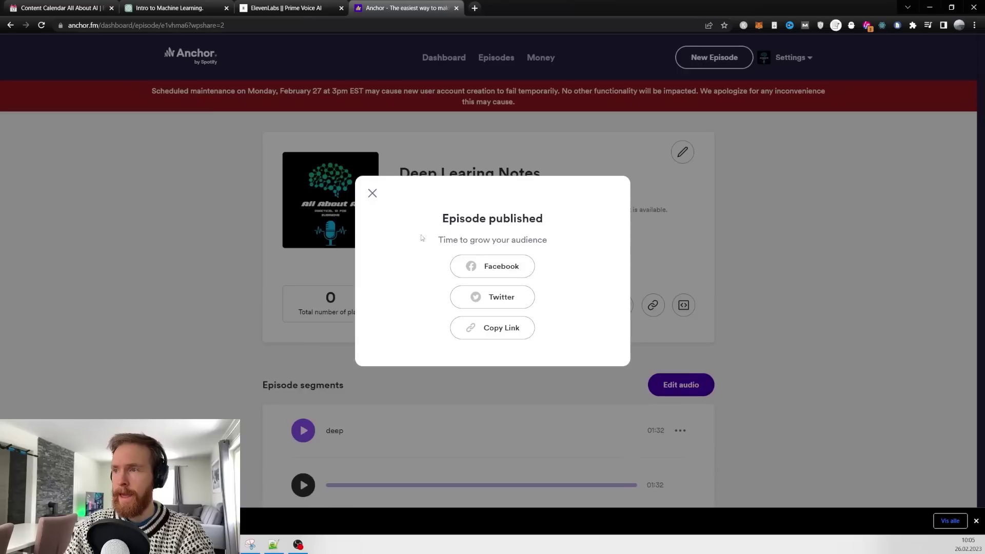
pyautogui.click(372, 193)
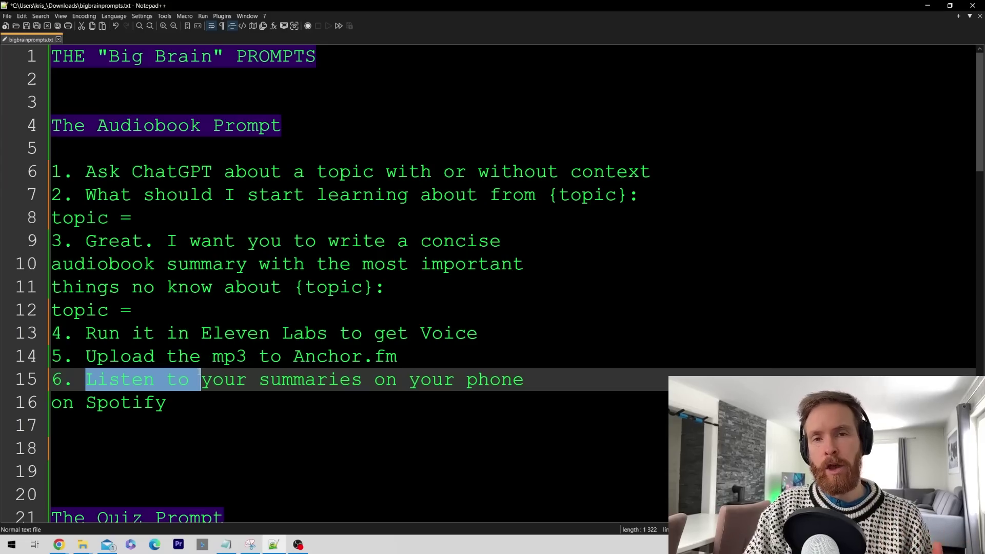
pyautogui.moveTo(203, 369); pyautogui.dragTo(524, 380)
pyautogui.click(194, 400)
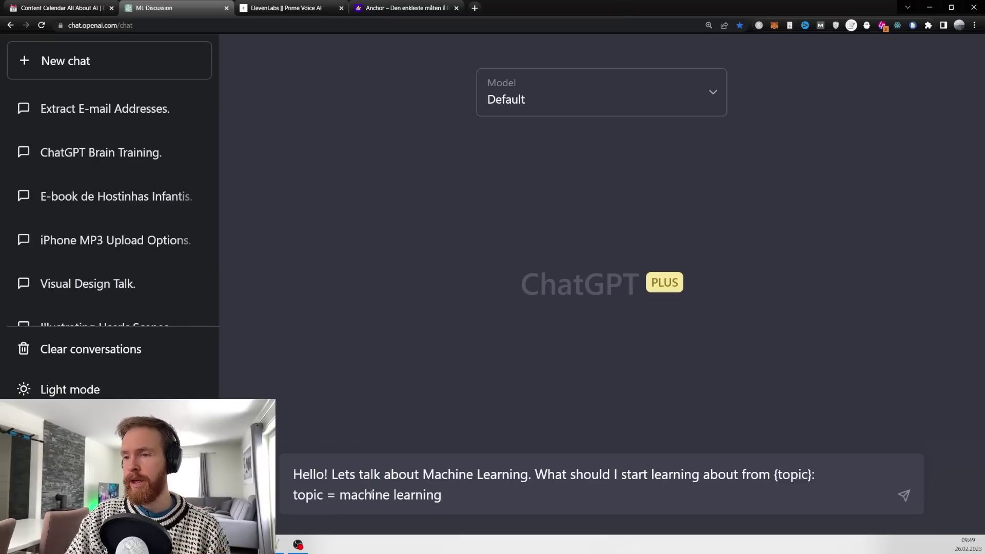
# Send the machine learning question and highlight Deep Learning among the suggested topics.
pyautogui.click(905, 497)
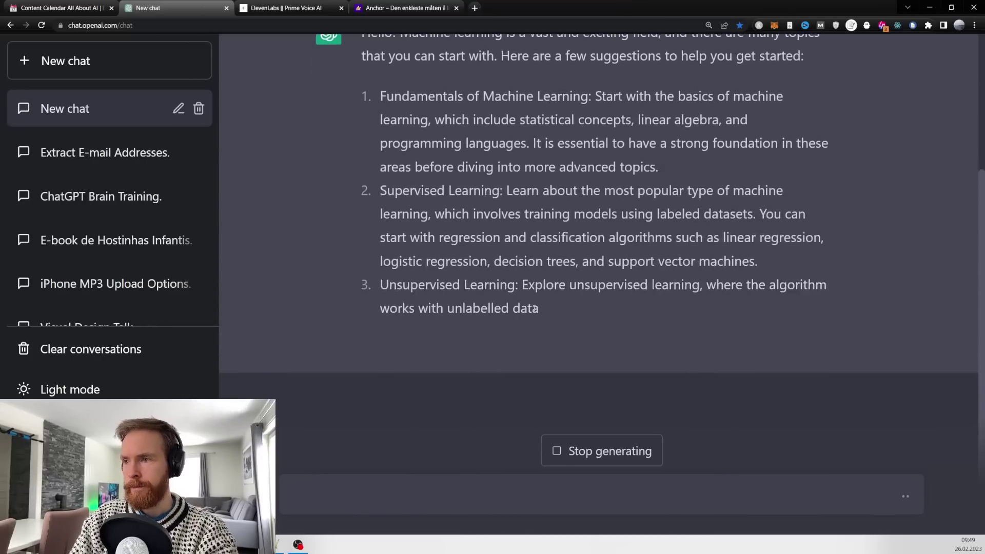
pyautogui.scroll(10, 564, 318)
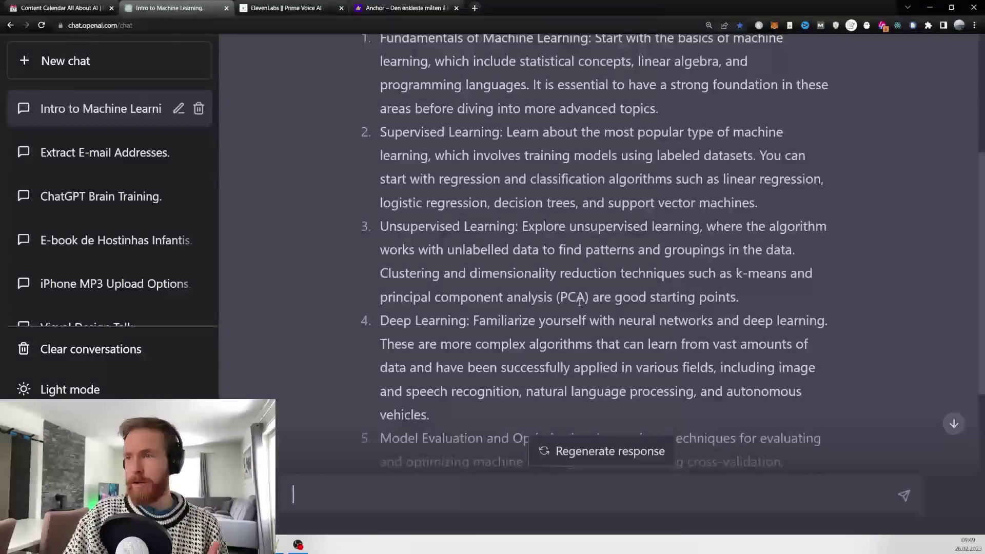
pyautogui.scroll(-2, 543, 271)
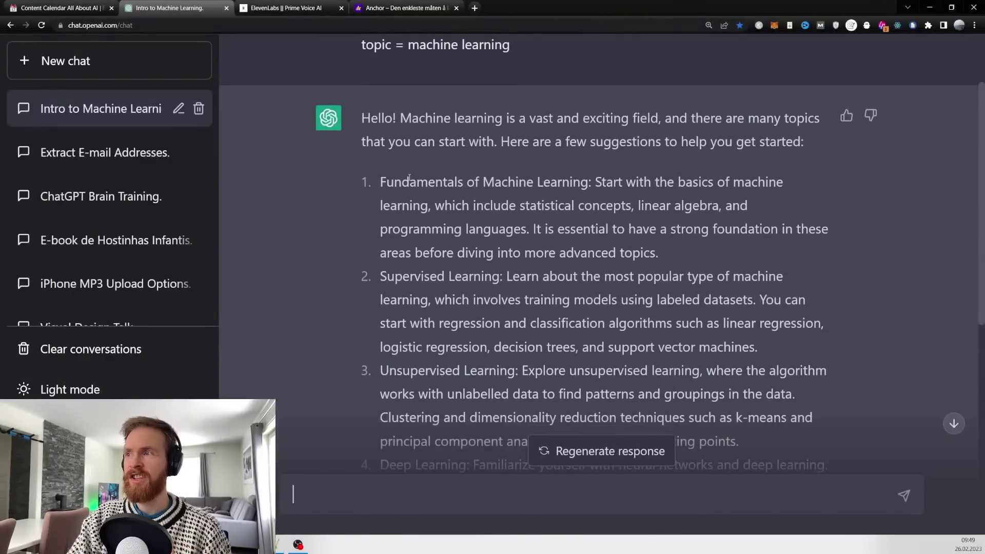
pyautogui.moveTo(379, 186); pyautogui.dragTo(564, 185)
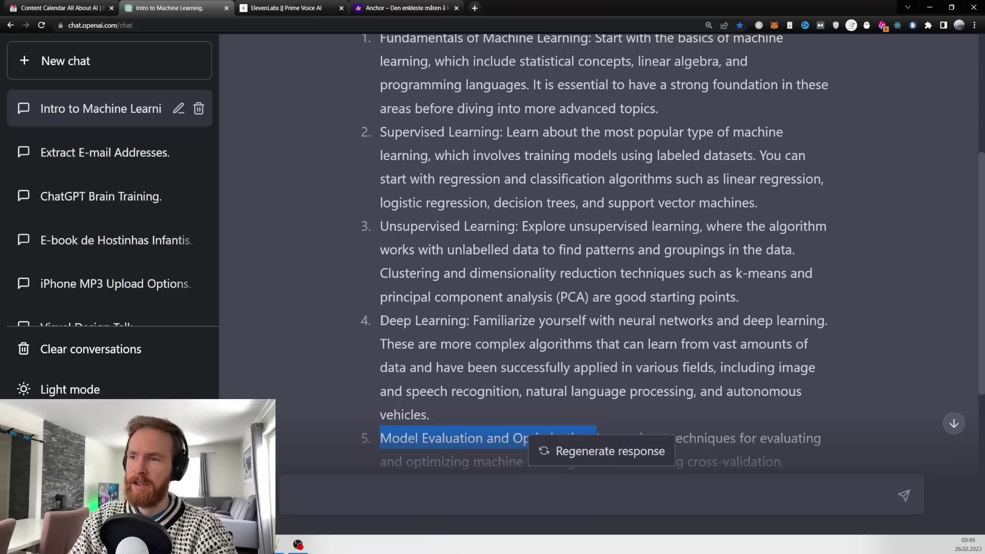
pyautogui.moveTo(141, 101); pyautogui.dragTo(296, 101)
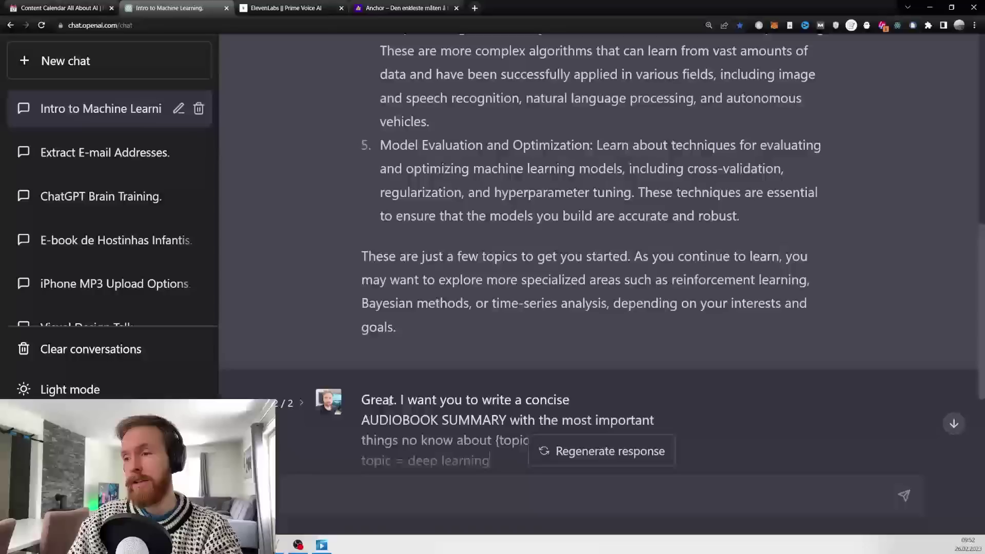
# Submit the edited audiobook summary prompt with the topic set to deep learning.
pyautogui.scroll(-2, 505, 352)
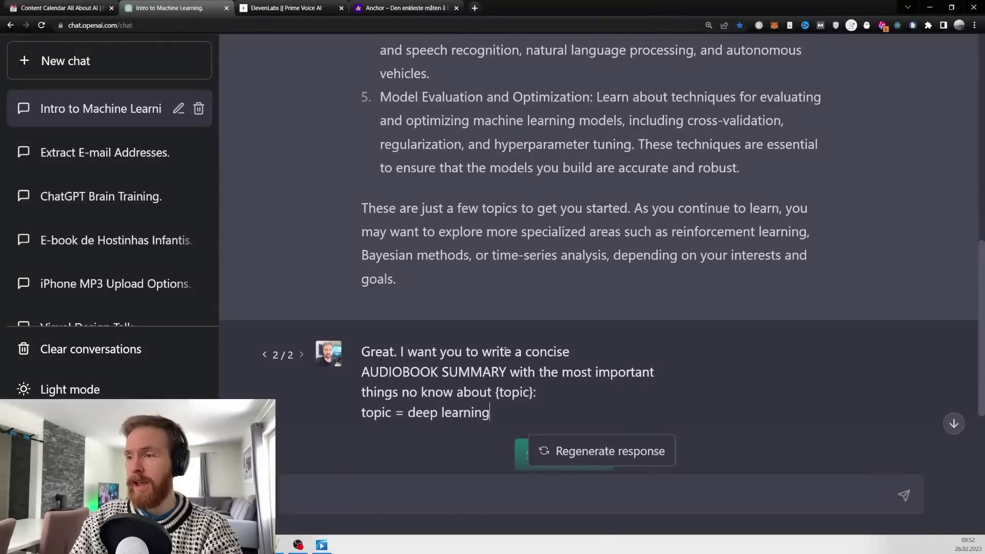
pyautogui.moveTo(447, 351); pyautogui.dragTo(667, 382)
pyautogui.moveTo(543, 396); pyautogui.dragTo(498, 404)
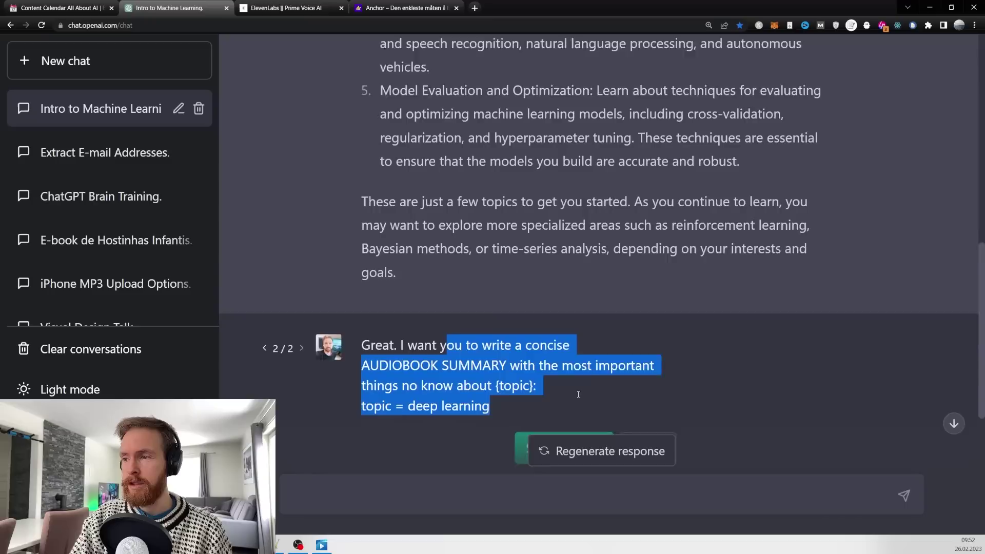
pyautogui.scroll(-2, 564, 389)
pyautogui.click(540, 359)
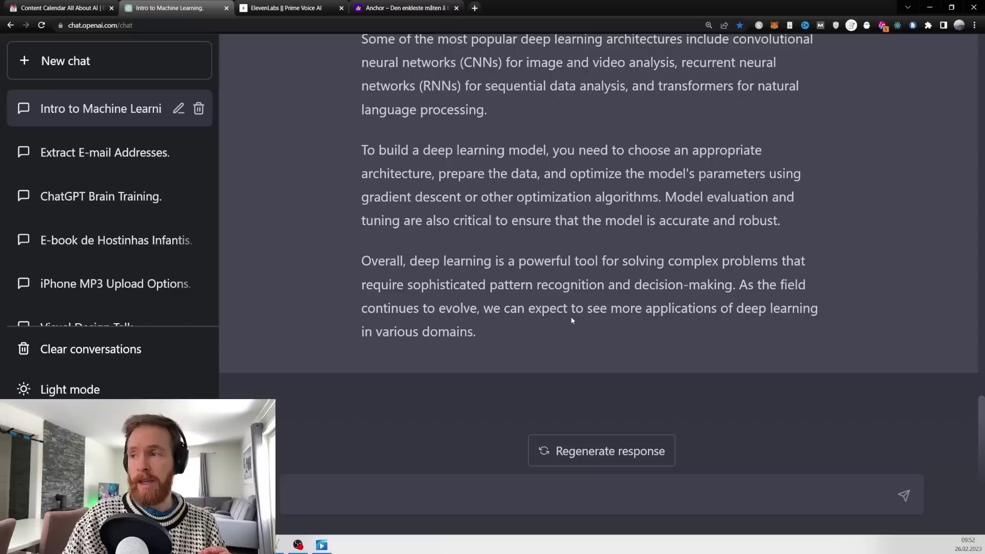
# Select the deep learning summary reply to copy it, then switch to ElevenLabs.
pyautogui.scroll(10, 566, 308)
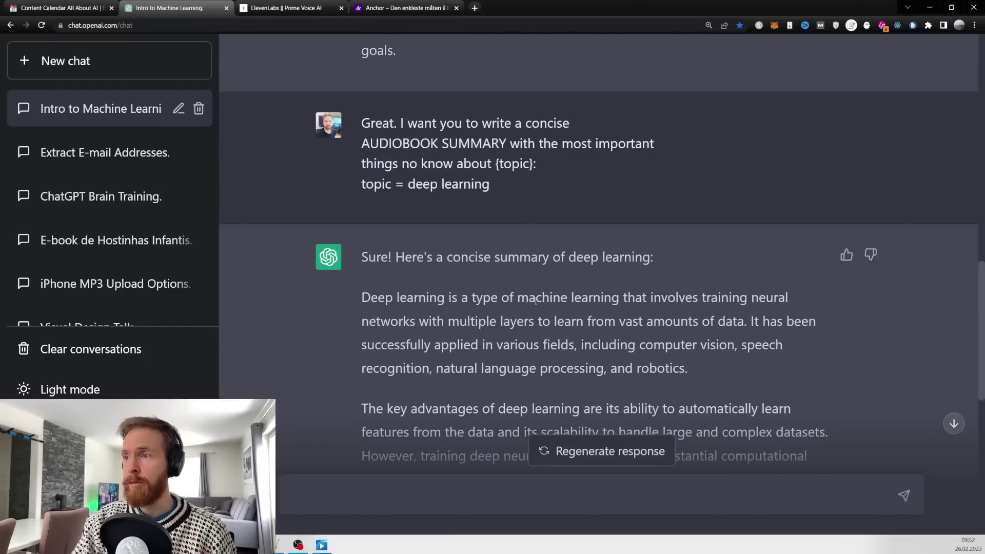
pyautogui.moveTo(366, 298); pyautogui.dragTo(654, 331)
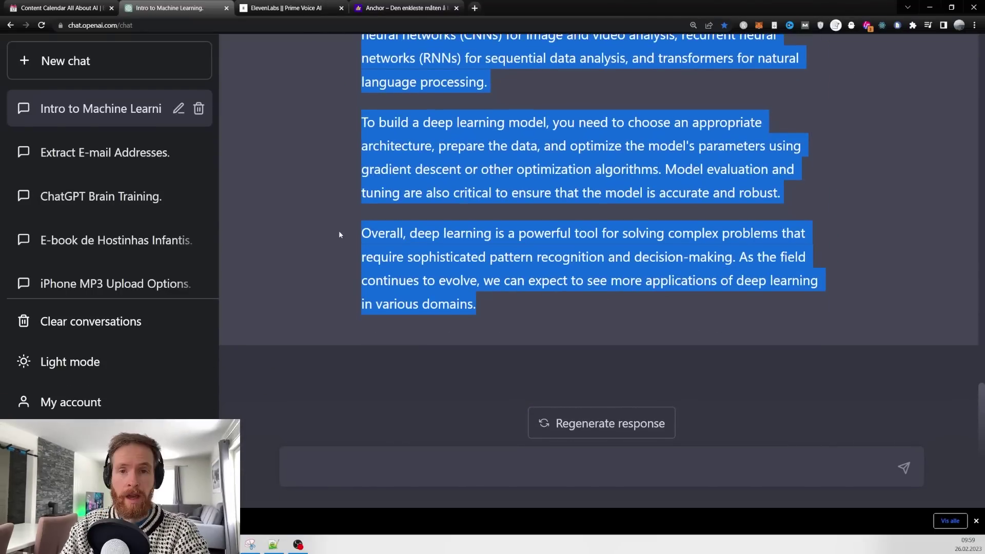
pyautogui.click(287, 6)
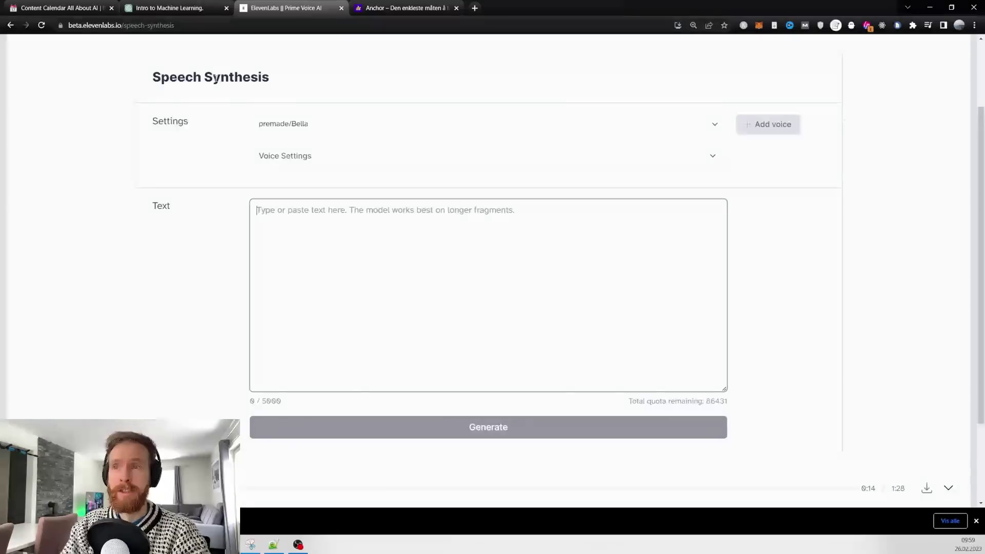
# Paste the deep learning summary and sample the Antoni, Bella and Rachel voices.
pyautogui.scroll(2, 169, 138)
pyautogui.scroll(-1, 294, 230)
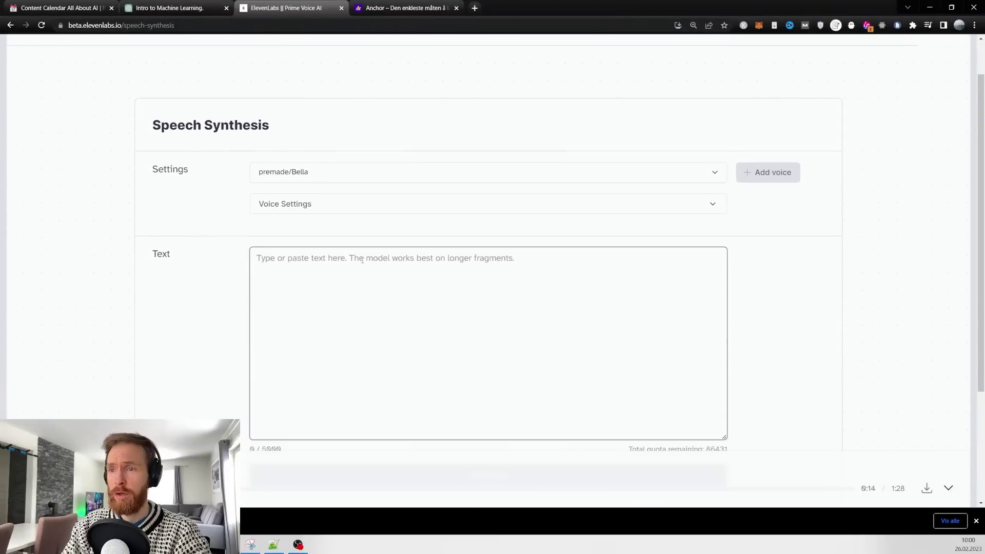
pyautogui.hotkey('ctrl', 'v')
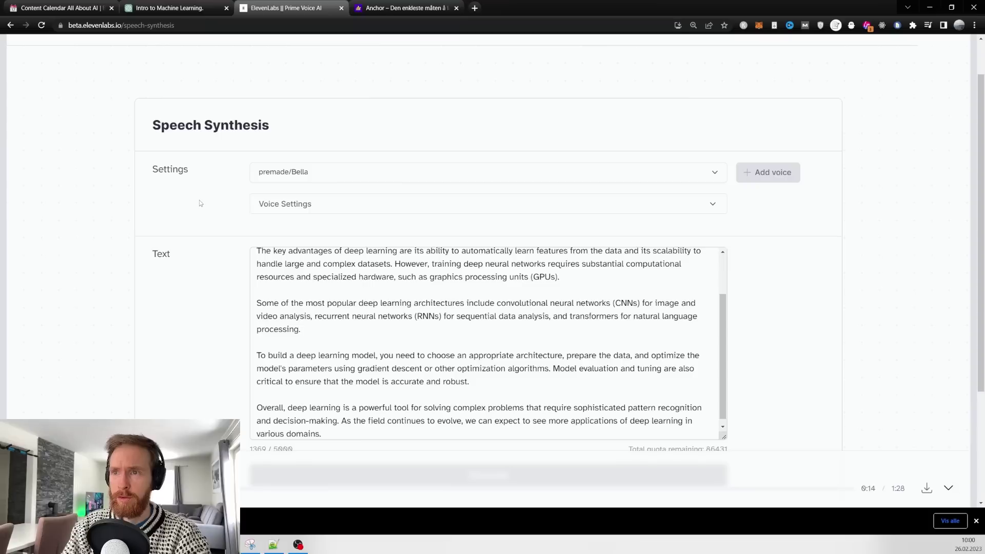
pyautogui.click(662, 173)
pyautogui.scroll(-3, 457, 272)
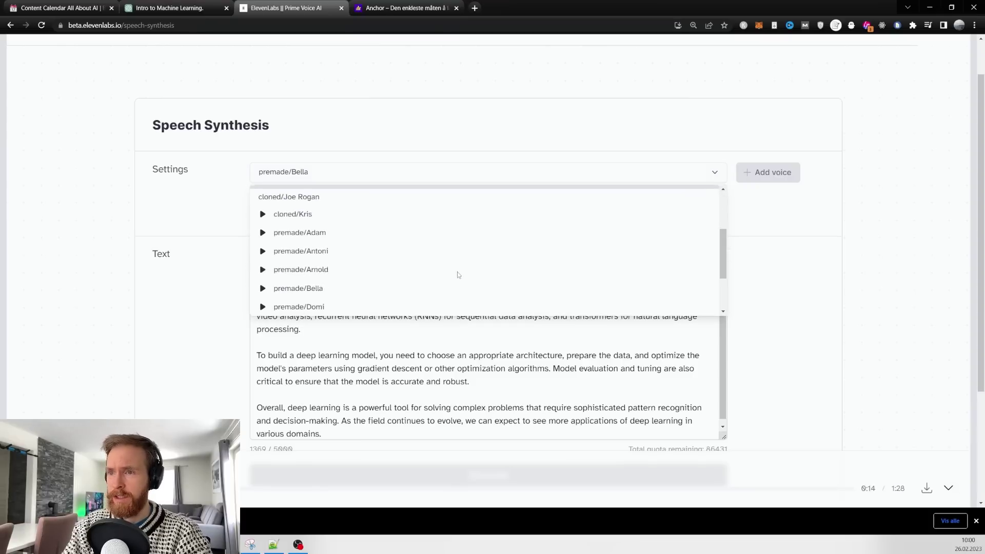
pyautogui.click(262, 203)
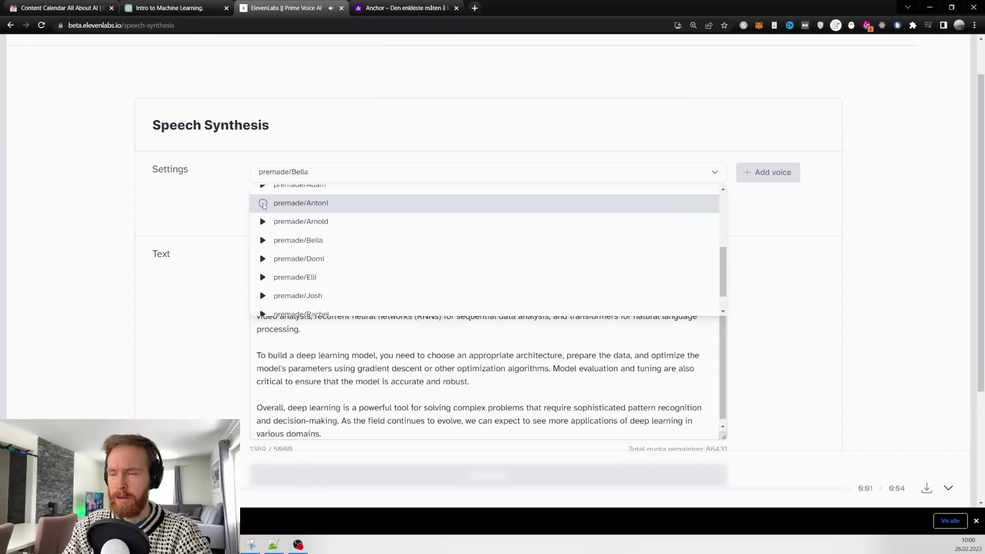
pyautogui.click(263, 240)
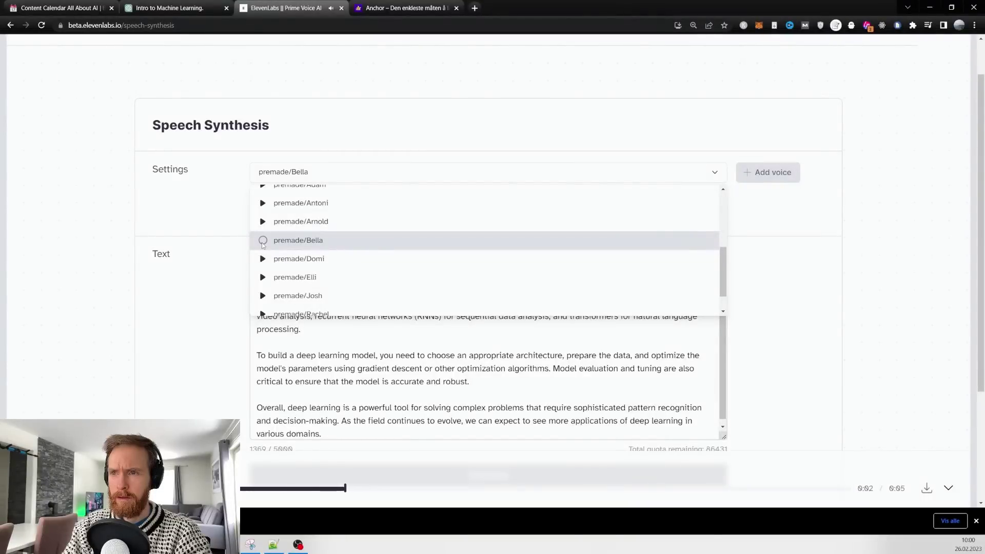
pyautogui.scroll(-1, 264, 252)
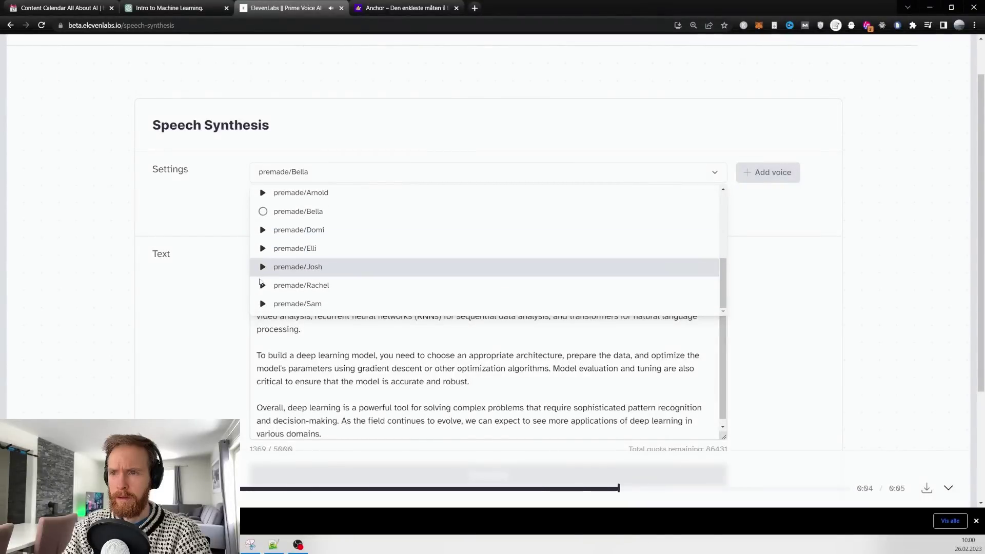
pyautogui.click(267, 289)
# Preview Rachel again, switch back to Bella, and generate the speech.
pyautogui.click(297, 179)
pyautogui.scroll(-5, 292, 191)
pyautogui.click(263, 189)
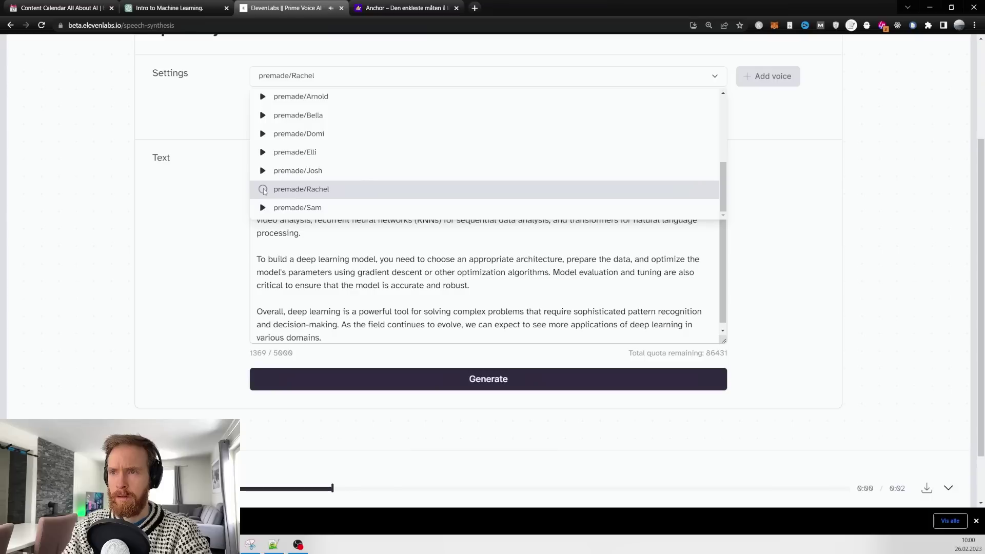
pyautogui.scroll(2, 370, 164)
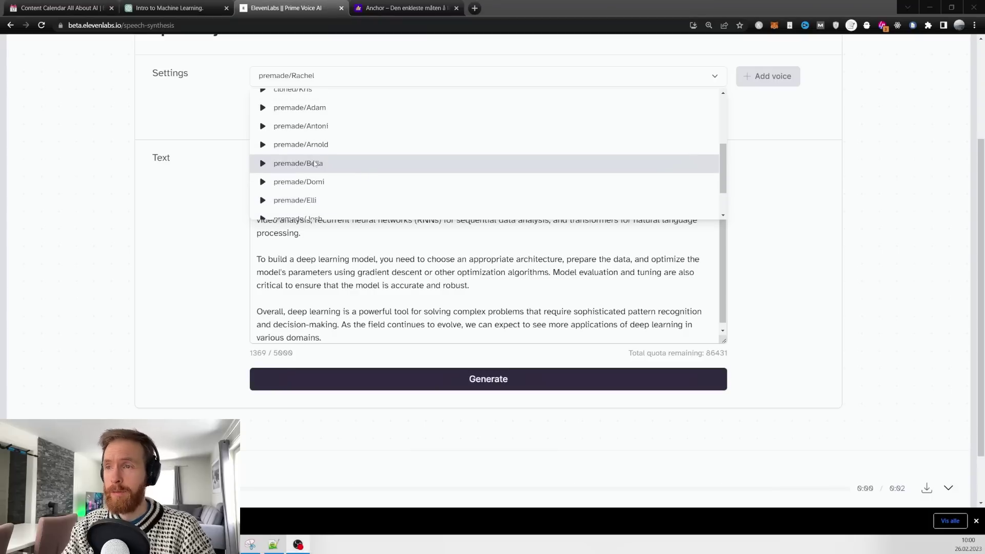
pyautogui.click(352, 164)
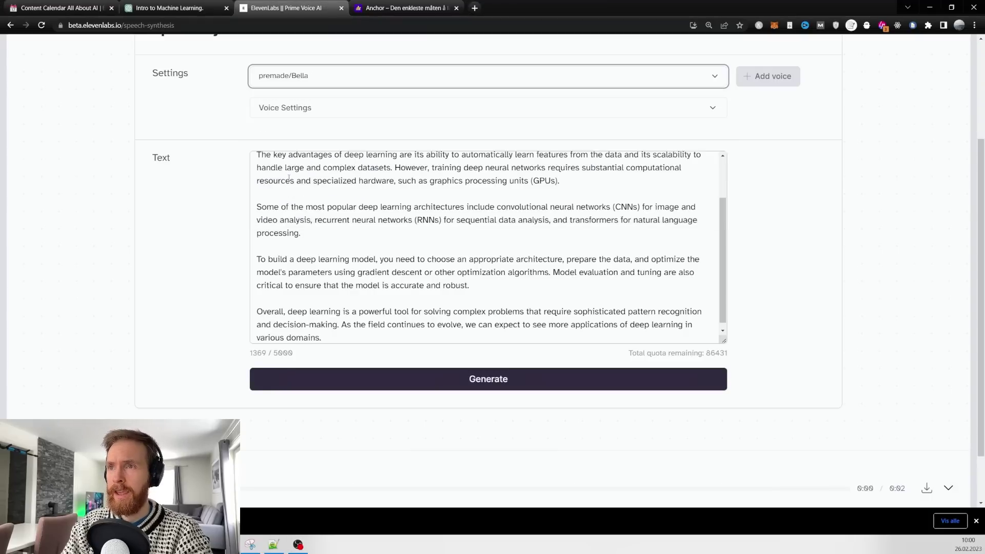
pyautogui.click(382, 193)
pyautogui.scroll(1, 401, 211)
pyautogui.scroll(-1, 395, 216)
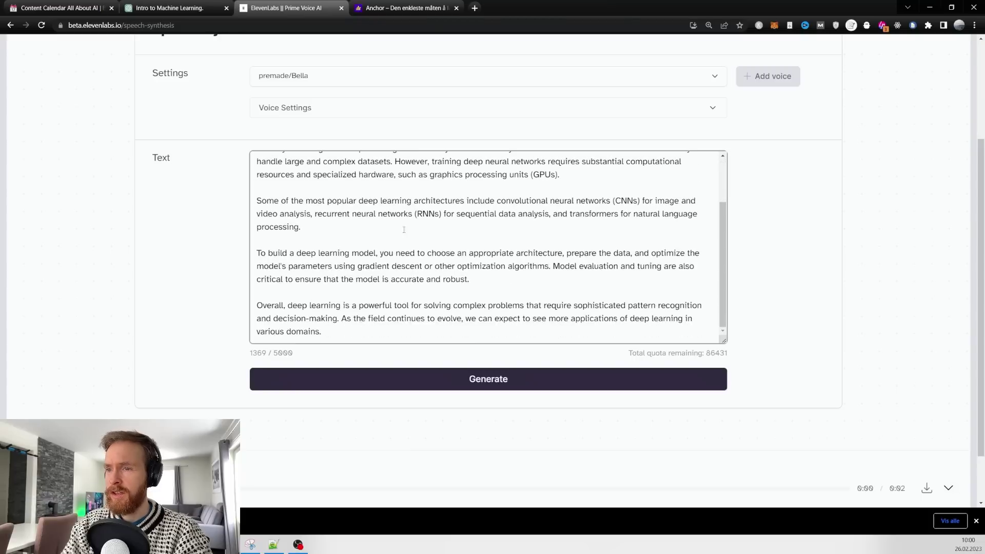
pyautogui.click(488, 379)
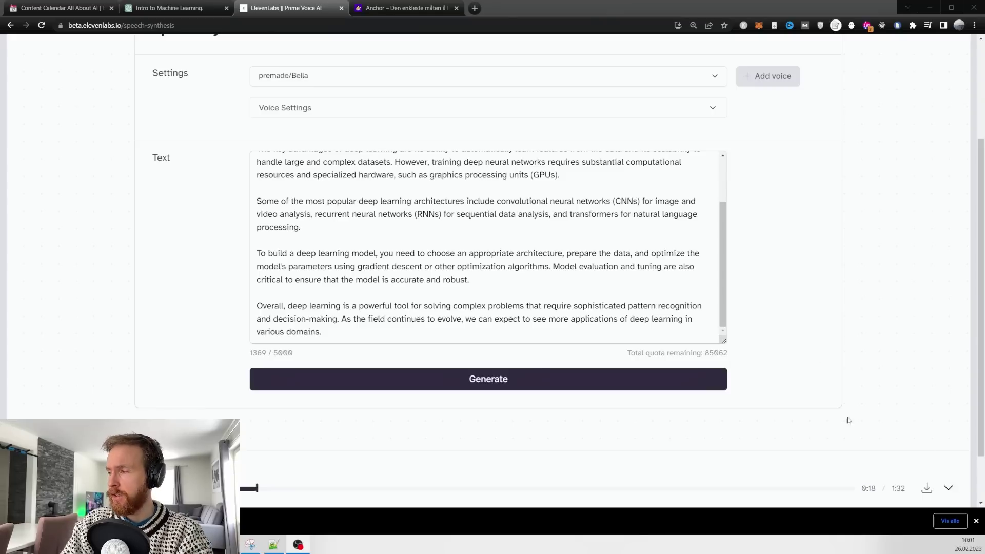
# Download the generated 1:32 Bella narration audio.
pyautogui.click(926, 490)
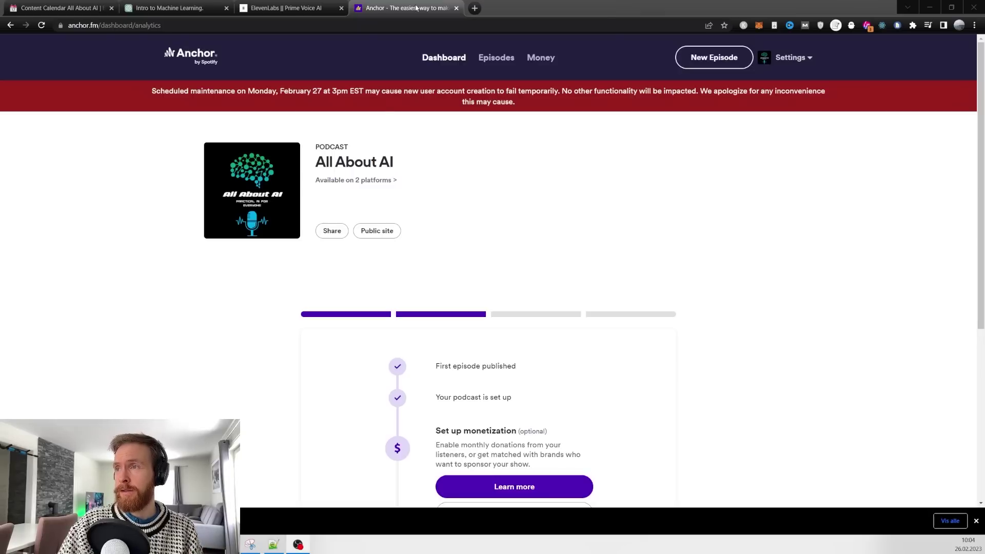
# Create a new Anchor episode from the 'deep' file in Downloads, preview it, and save.
pyautogui.click(707, 70)
pyautogui.click(641, 90)
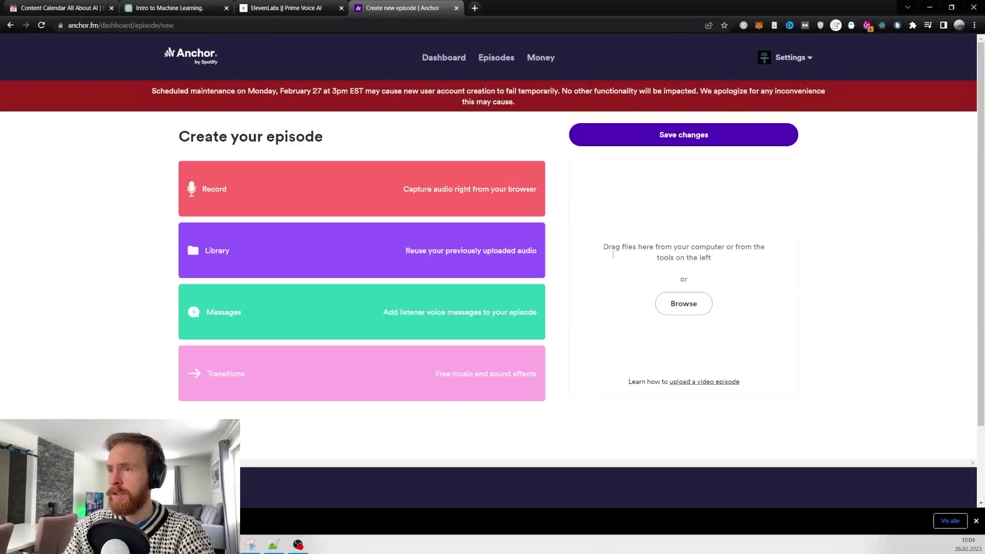
pyautogui.click(683, 304)
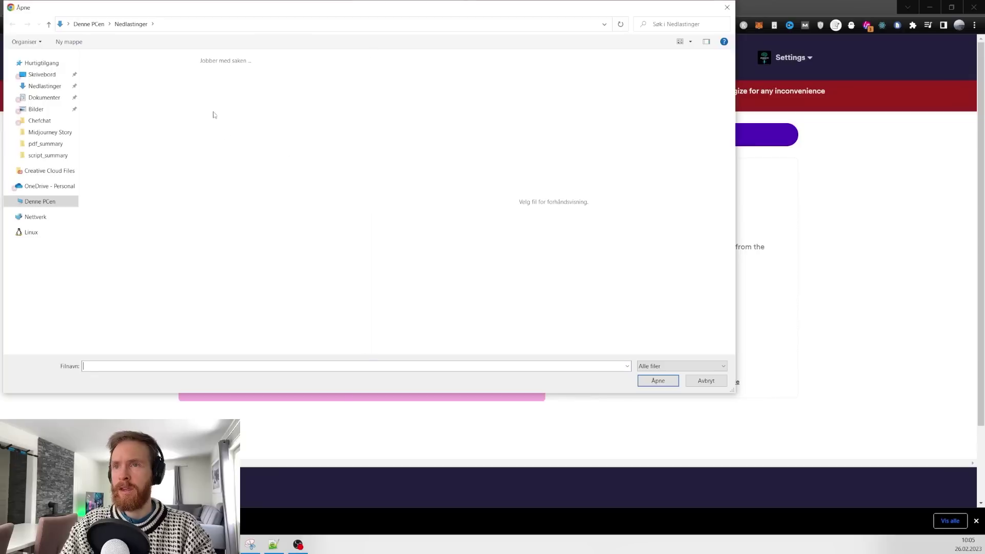
pyautogui.click(657, 380)
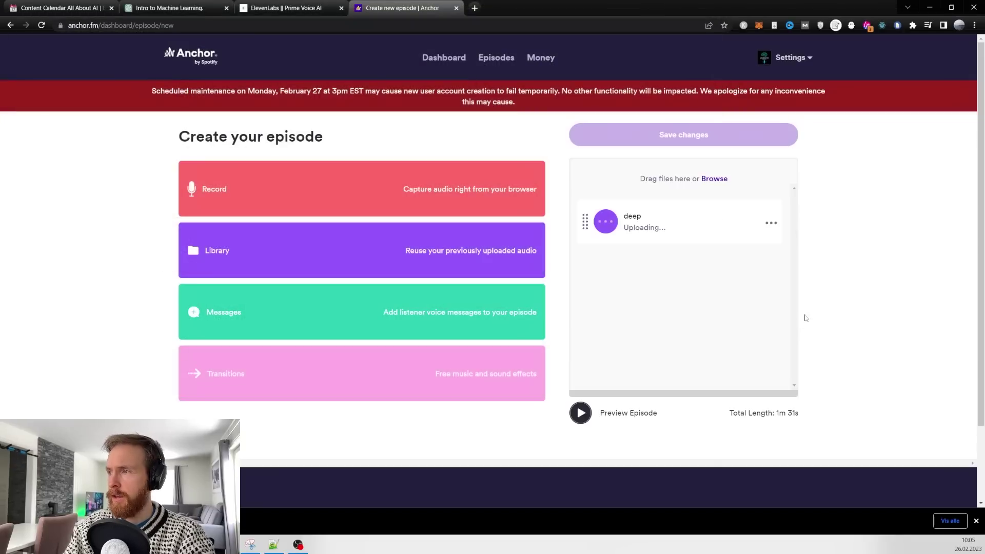
pyautogui.click(580, 413)
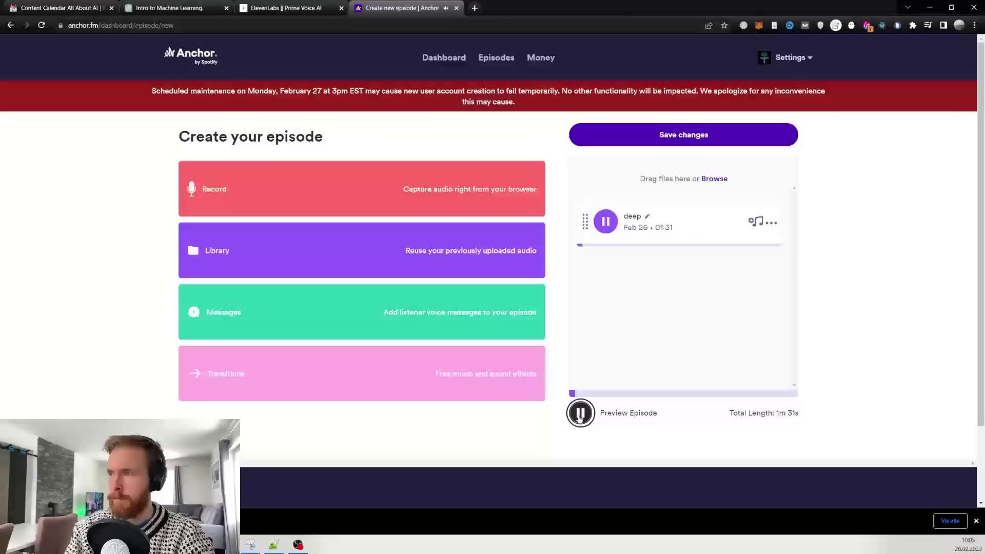
pyautogui.click(580, 413)
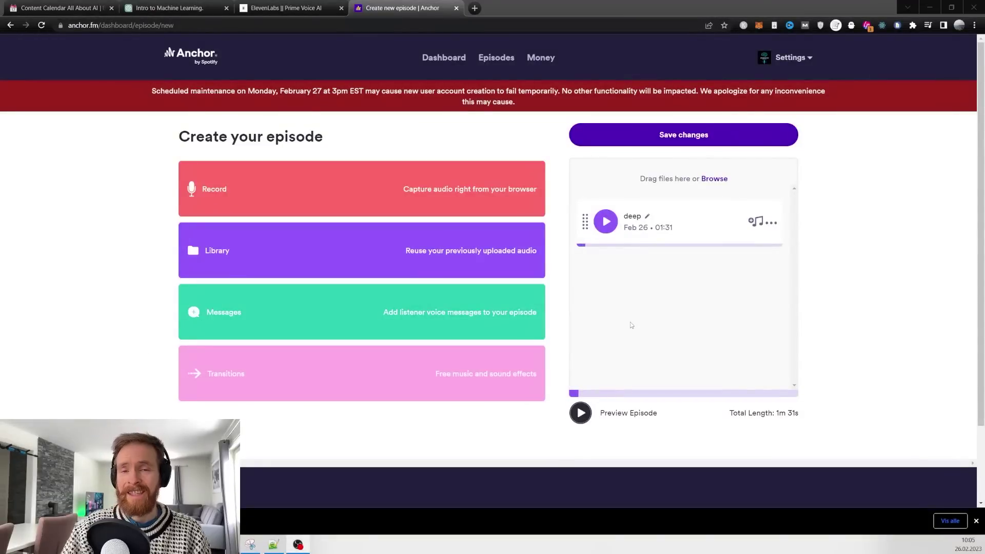
pyautogui.click(693, 136)
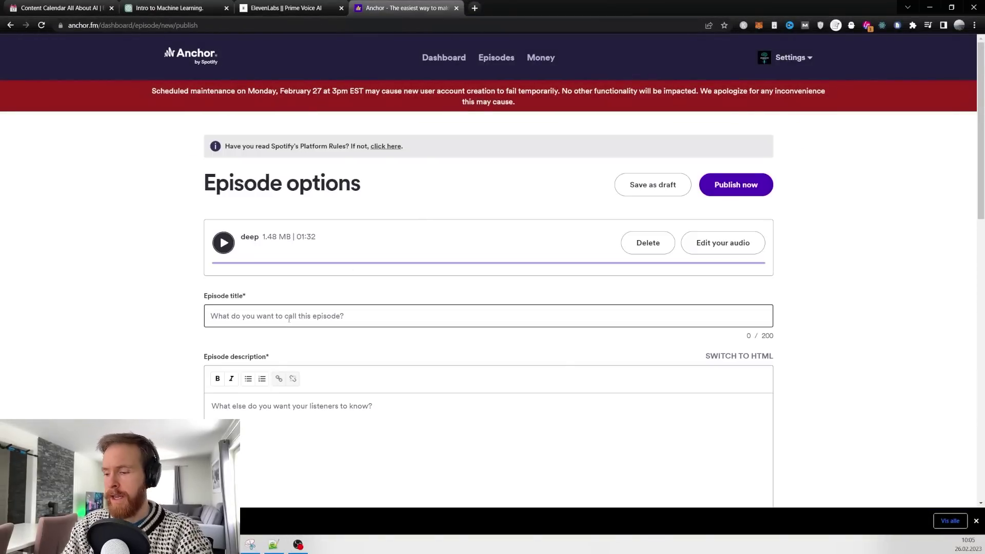
# Publish 'Deep Learing Notes' with description 'My Deep Learing Notes', then view all episodes.
pyautogui.click(289, 318)
pyautogui.write('Deep Learing Notes')
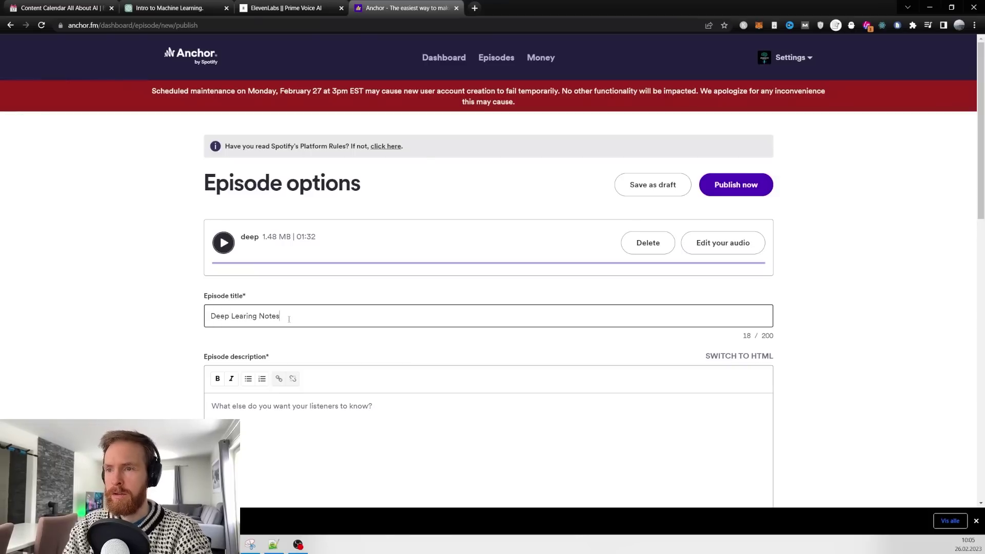
pyautogui.click(313, 406)
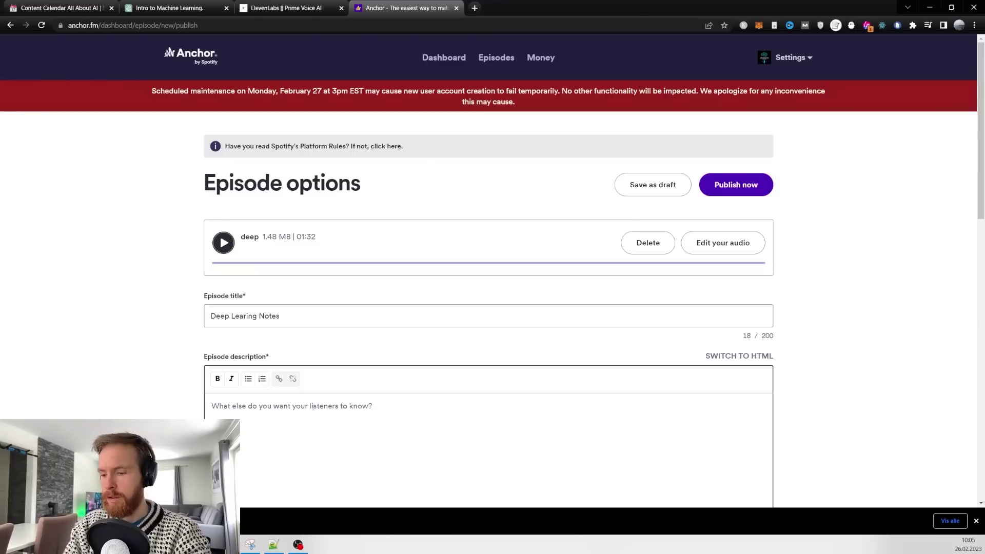
pyautogui.write('My Deep Learing')
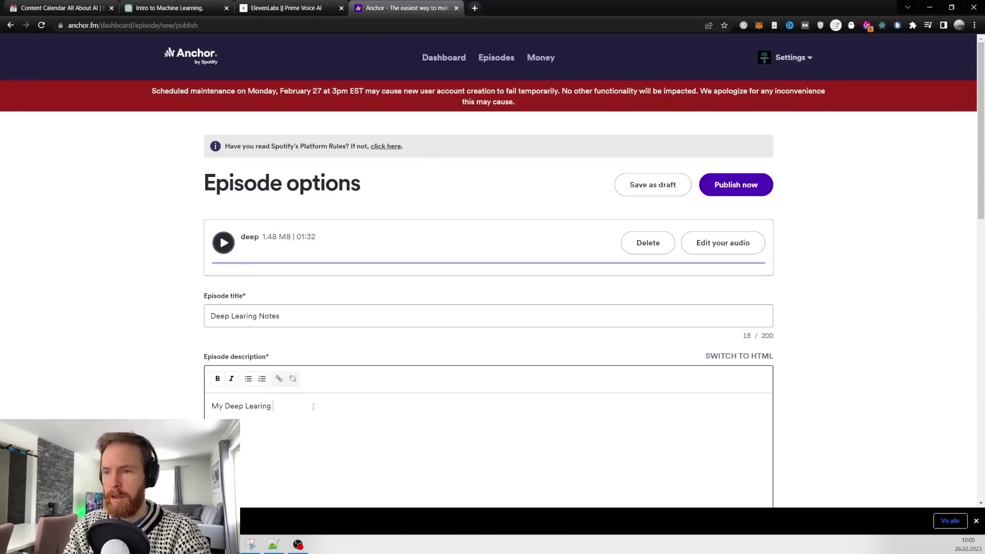
pyautogui.write('Notes')
pyautogui.scroll(-1, 745, 185)
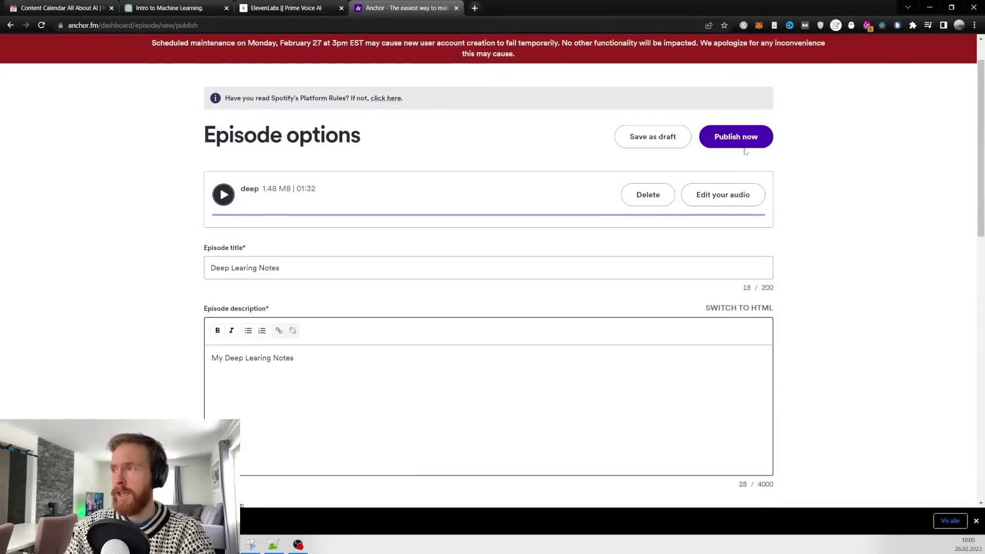
pyautogui.click(744, 146)
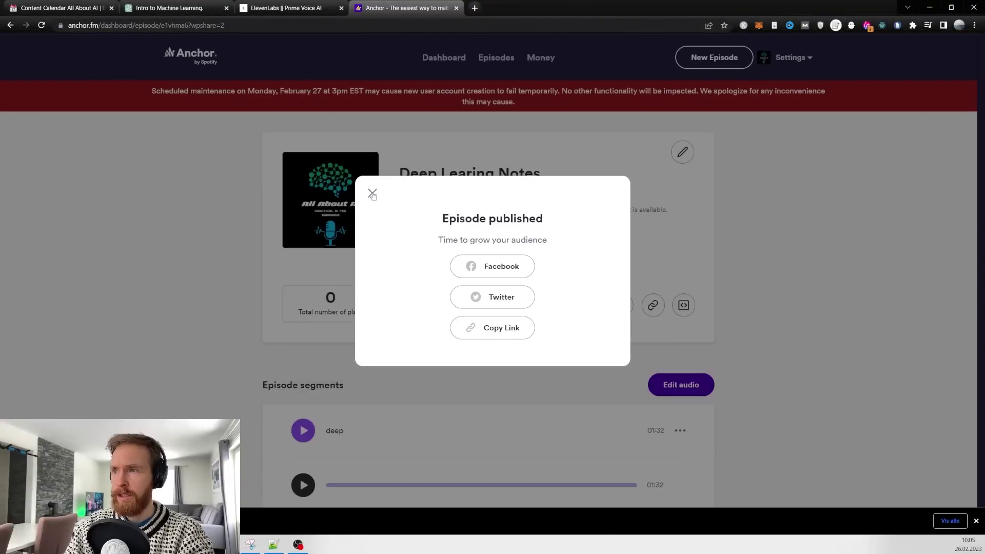
pyautogui.click(373, 194)
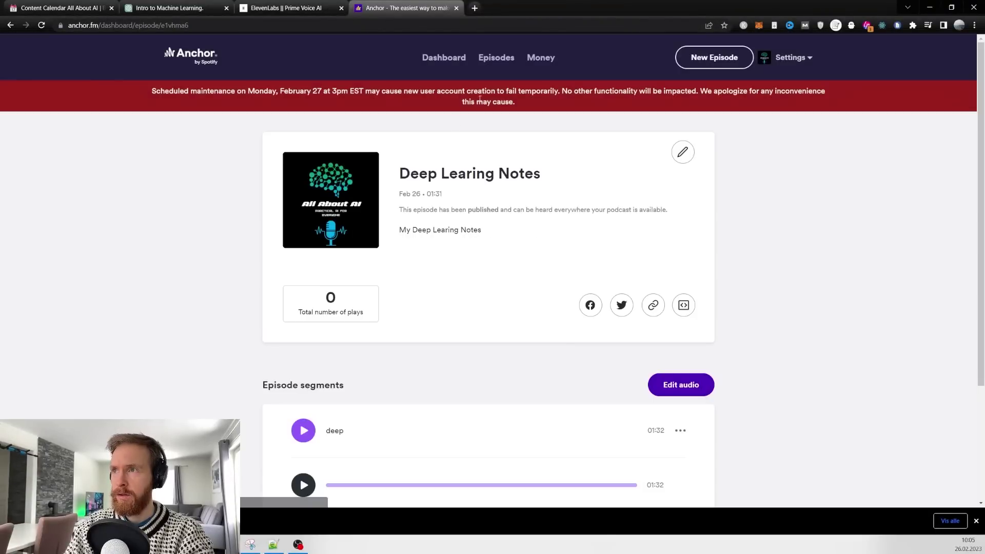
pyautogui.click(494, 60)
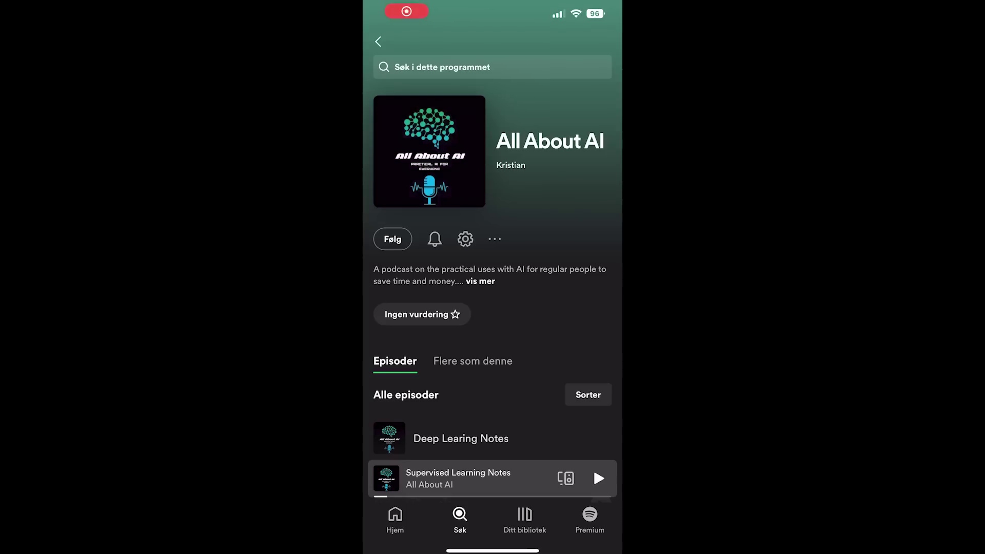
# Briefly play the Deep Learing, Unsupervised Learning and Supervised Learning Notes episodes.
pyautogui.scroll(-5, 492, 257)
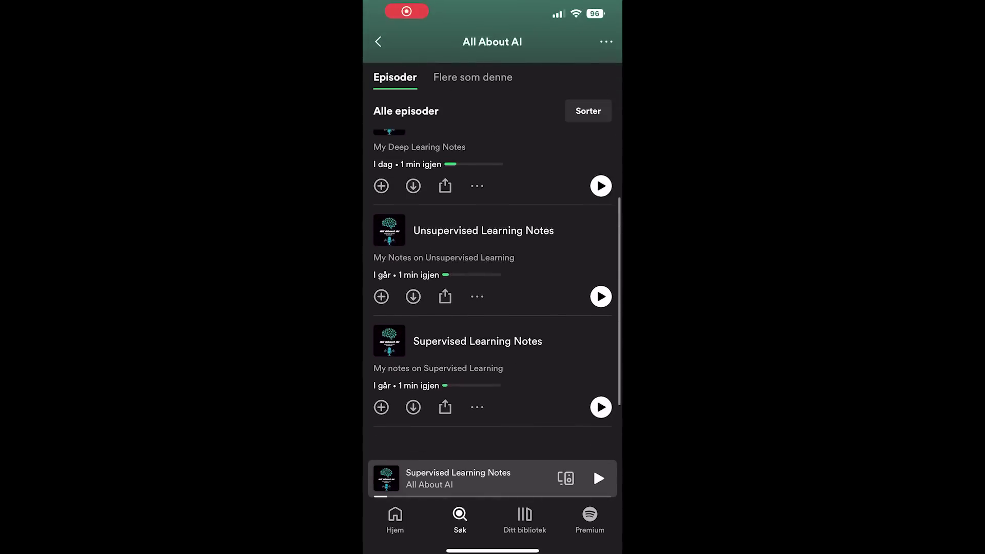
pyautogui.scroll(3, 493, 257)
pyautogui.click(601, 385)
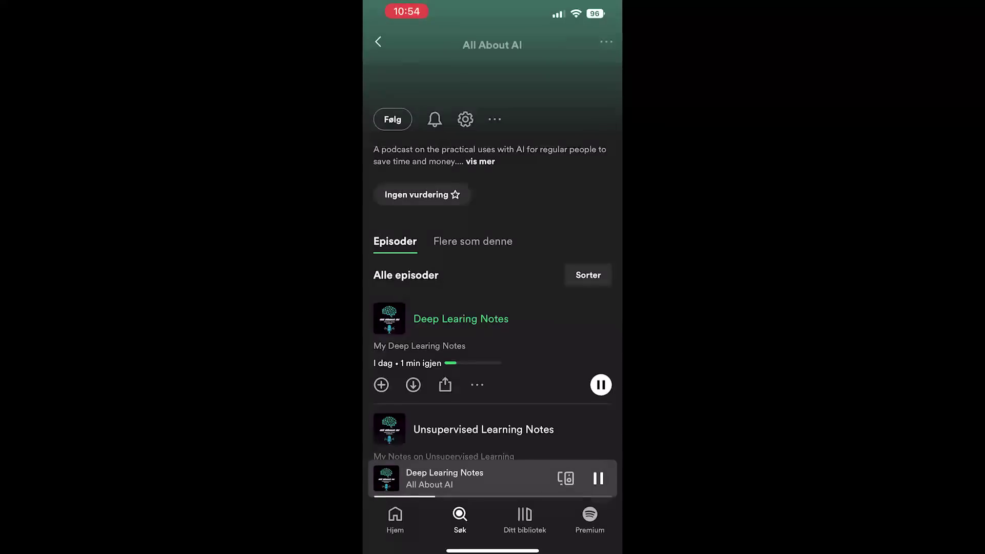
pyautogui.scroll(-3, 492, 308)
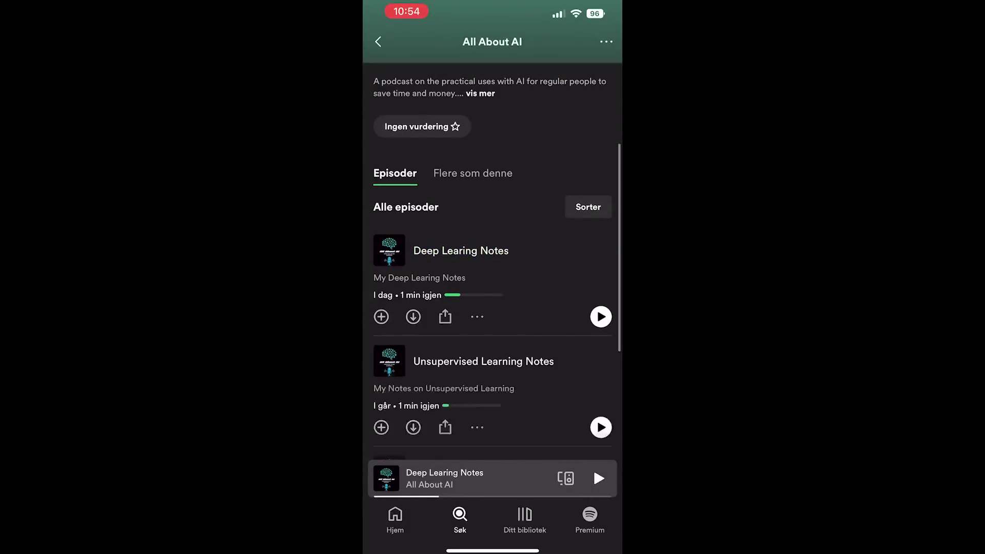
pyautogui.click(601, 347)
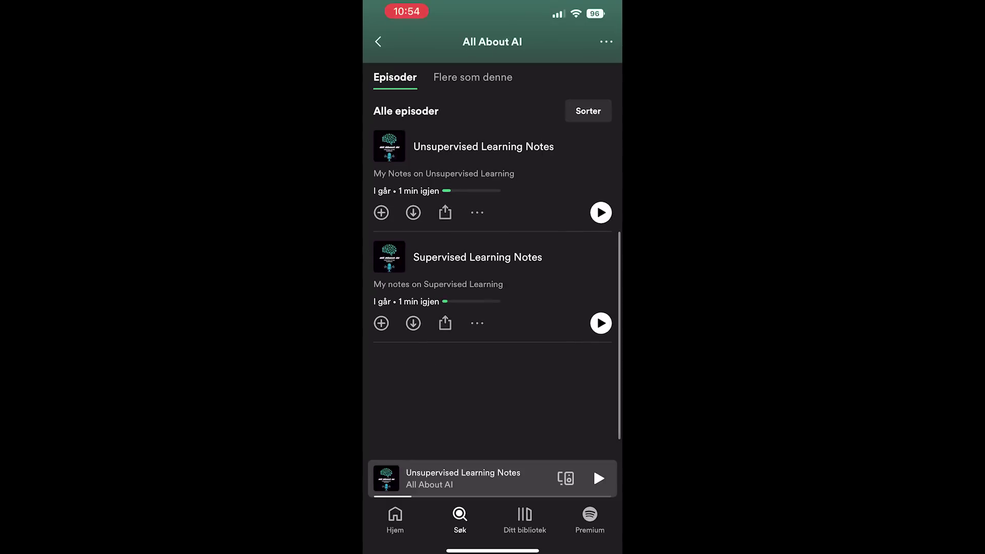
pyautogui.click(600, 323)
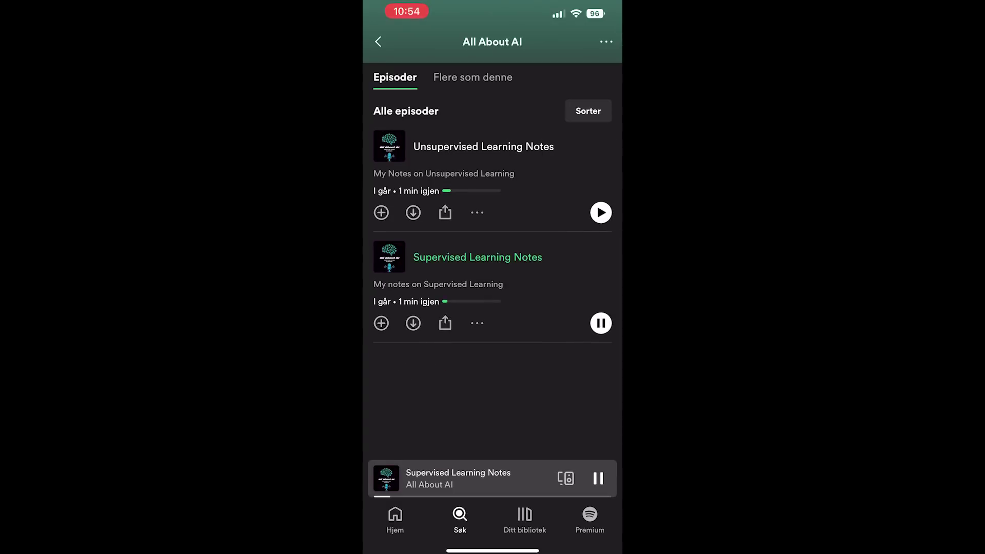
pyautogui.scroll(10, 492, 256)
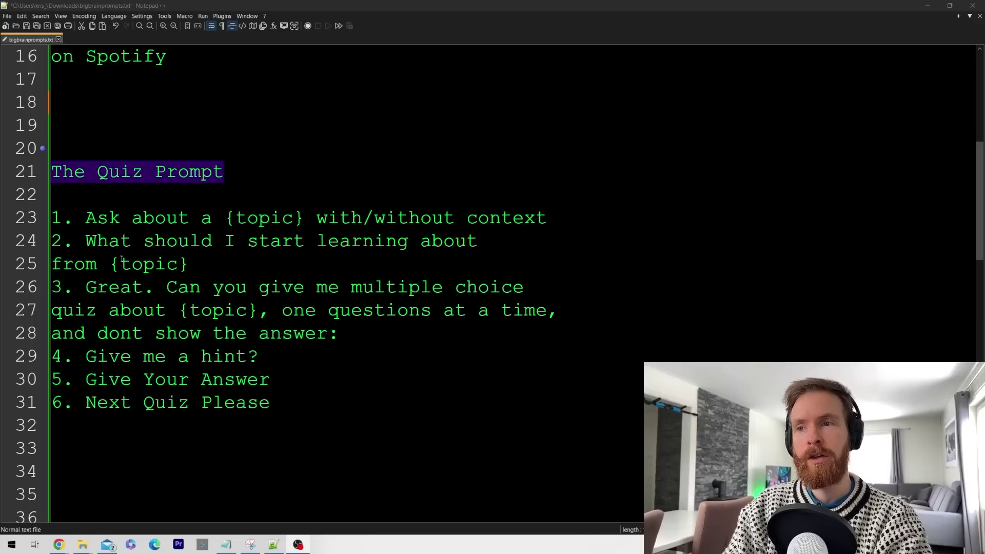
# Select the second and third prompts' text in bigbrainprompts.txt.
pyautogui.moveTo(95, 240); pyautogui.dragTo(408, 261)
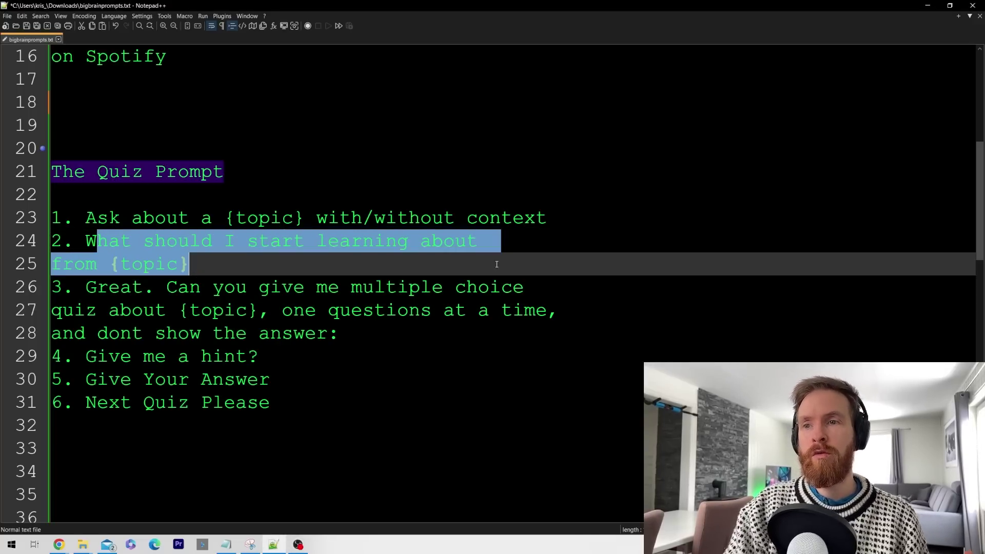
pyautogui.click(225, 271)
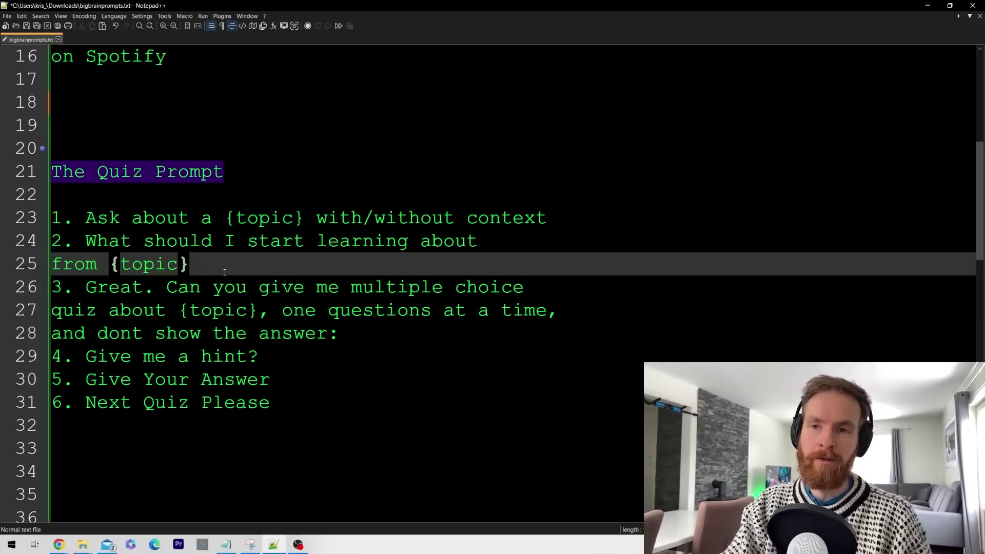
pyautogui.moveTo(86, 286); pyautogui.dragTo(390, 289)
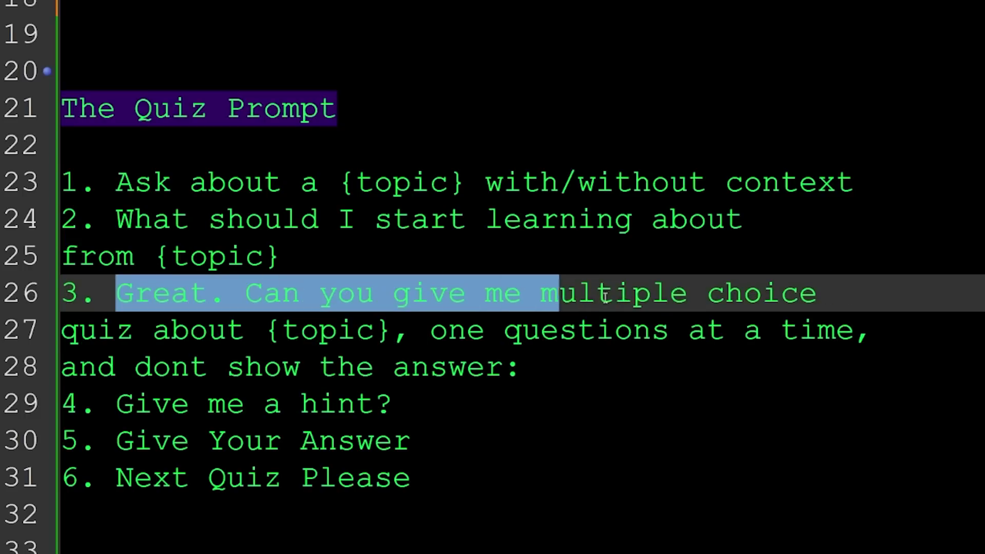
pyautogui.moveTo(606, 297); pyautogui.dragTo(656, 382)
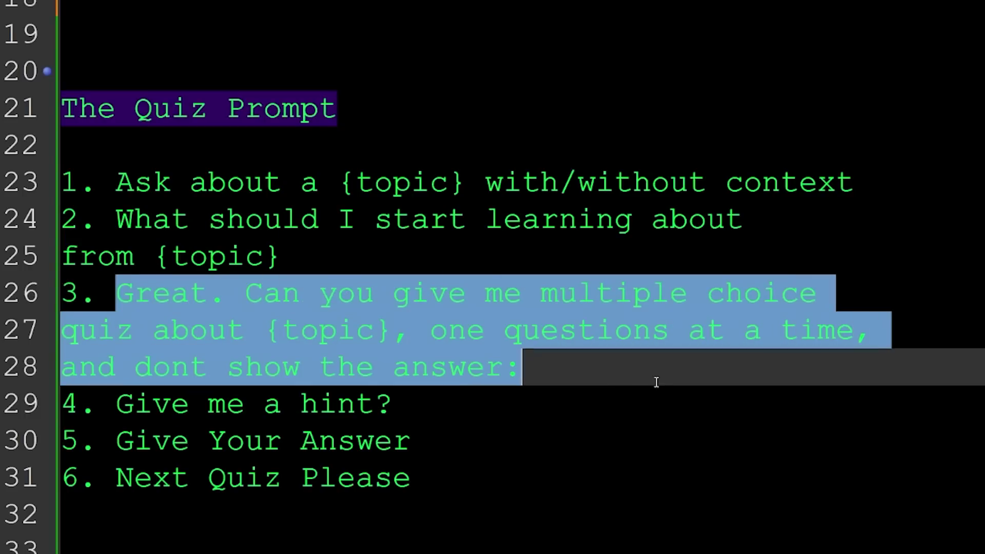
# Mark the hint, Give Your Answer and Next Quiz Please steps, then paste the reading prompt.
pyautogui.click(600, 405)
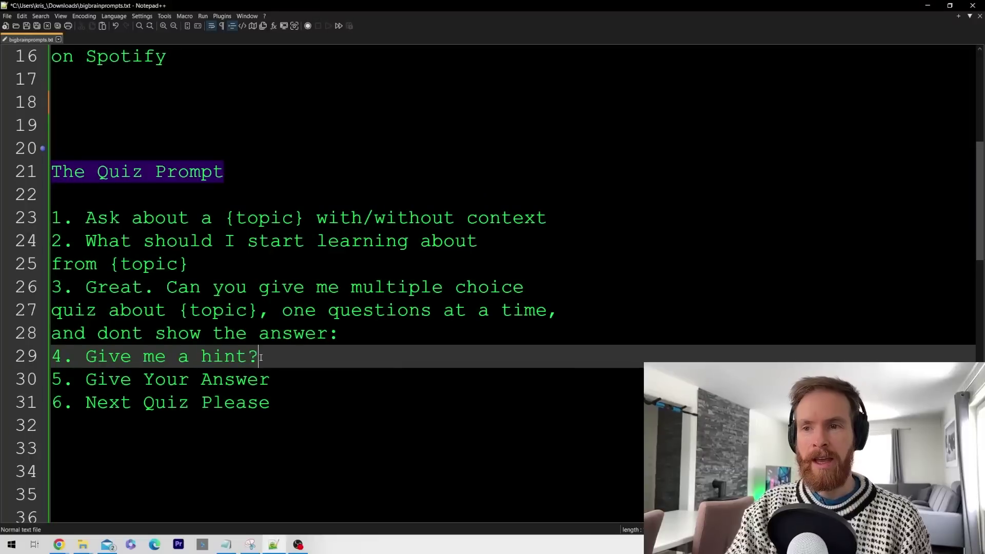
pyautogui.moveTo(263, 358); pyautogui.dragTo(75, 358)
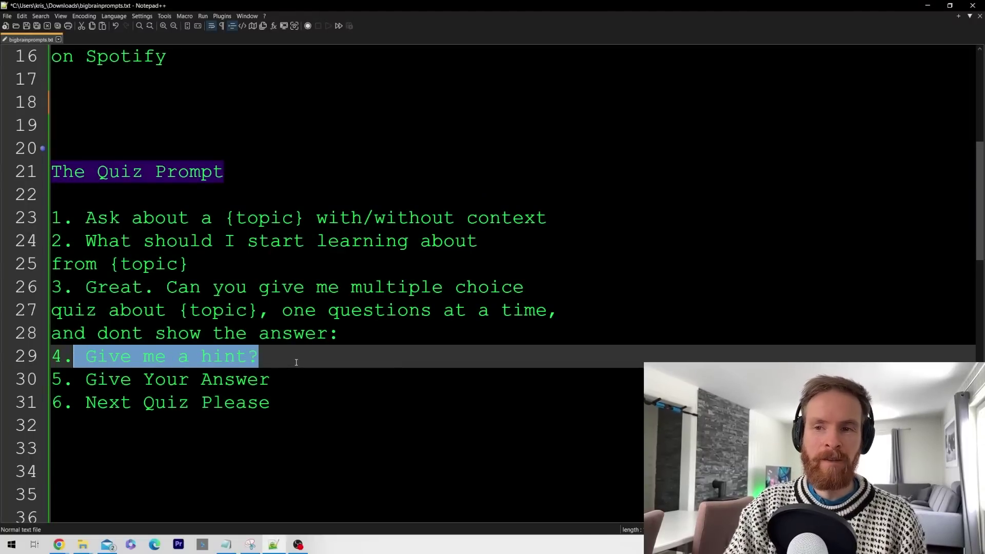
pyautogui.click(272, 358)
pyautogui.moveTo(297, 380); pyautogui.dragTo(85, 380)
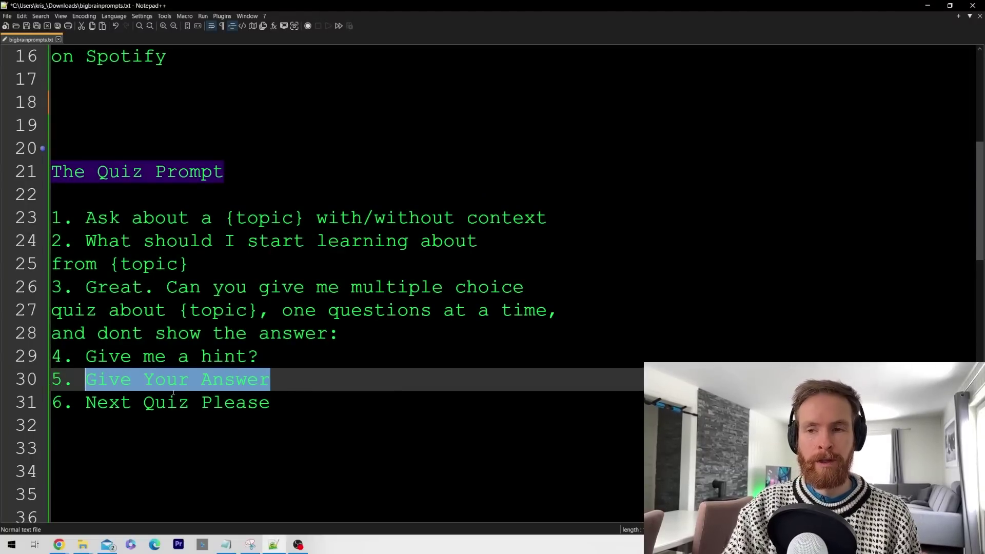
pyautogui.moveTo(279, 405); pyautogui.dragTo(85, 404)
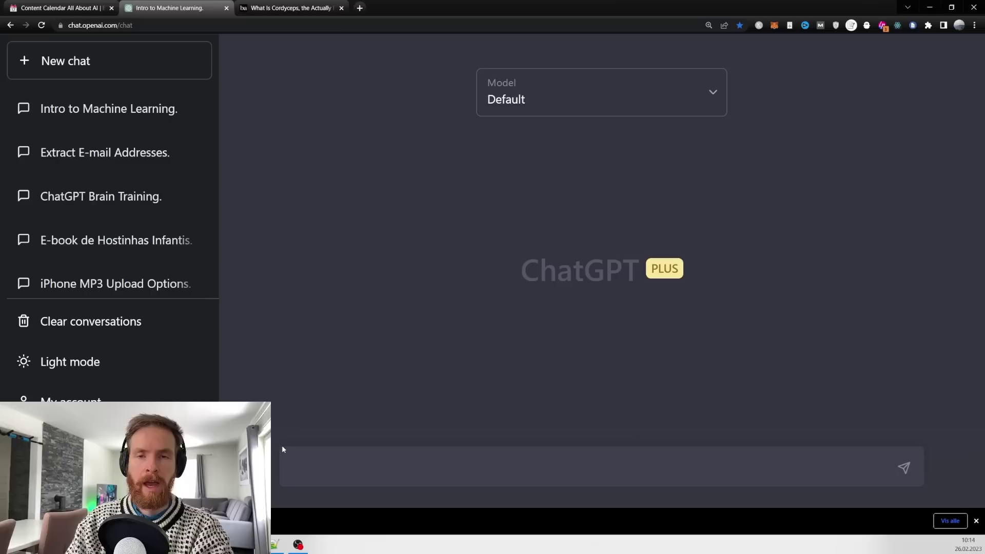
pyautogui.write('Hello. Following is the {text} I want to learn about. Just respond with "..." if you have read the text: text =')
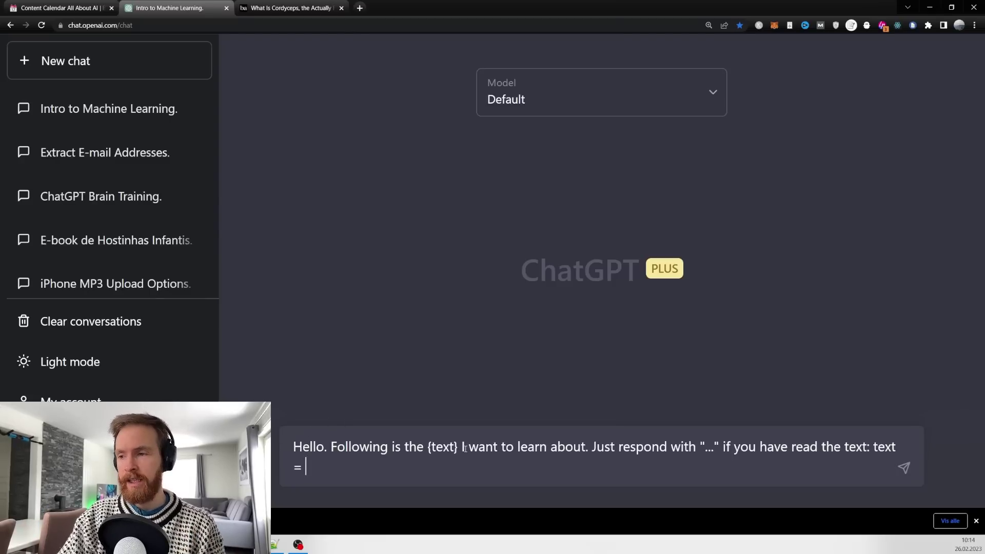
# Paste the bon appétit Cordyceps article after 'text =' and send the prompt.
pyautogui.moveTo(465, 448); pyautogui.dragTo(374, 475)
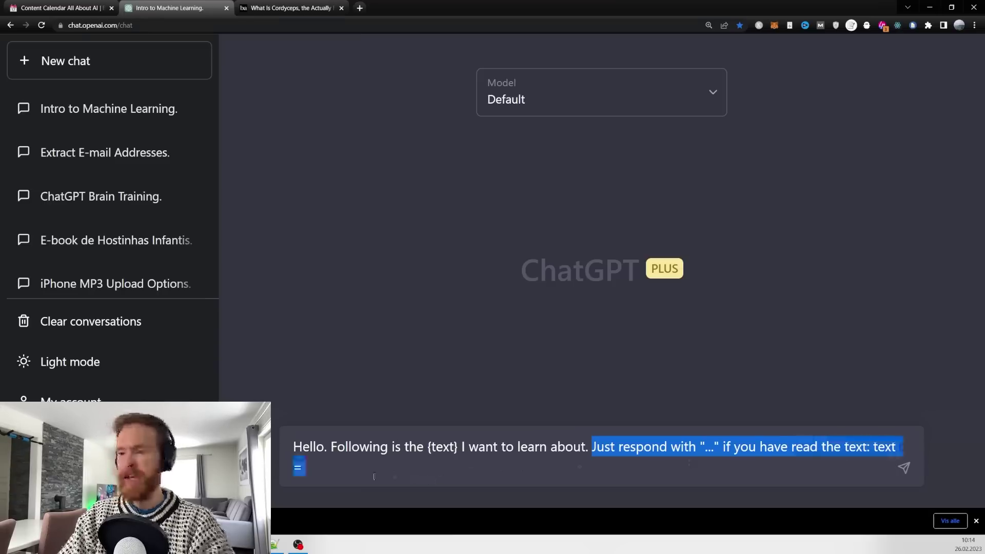
pyautogui.click(321, 463)
pyautogui.click(286, 5)
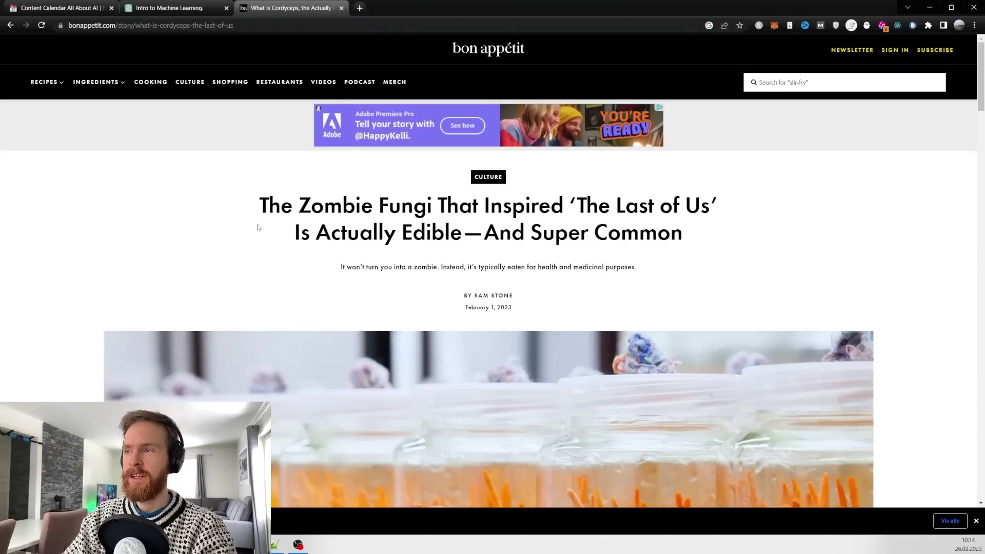
pyautogui.moveTo(261, 205)
pyautogui.mouseDown()
pyautogui.moveTo(746, 213)
pyautogui.moveTo(701, 236)
pyautogui.moveTo(255, 202)
pyautogui.mouseUp()
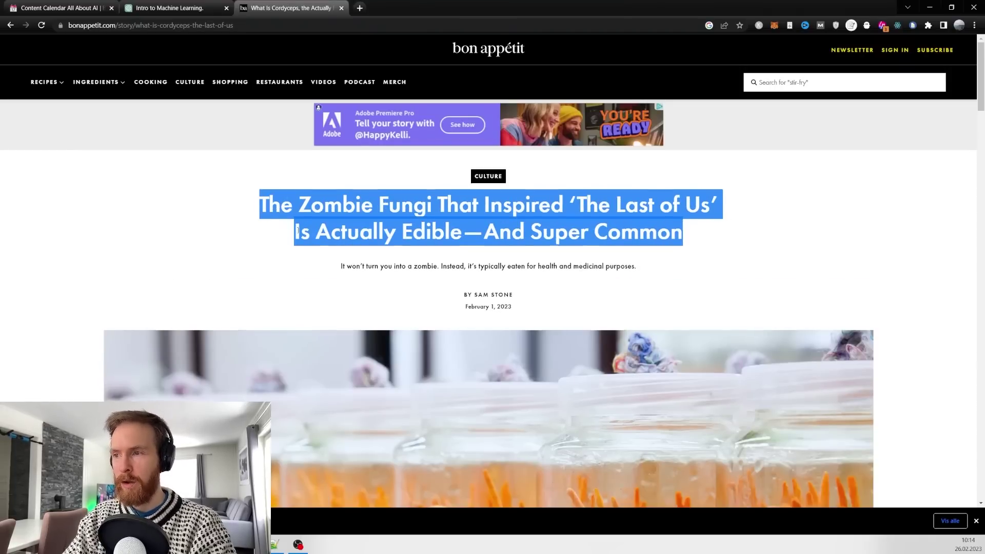
pyautogui.scroll(-10, 255, 202)
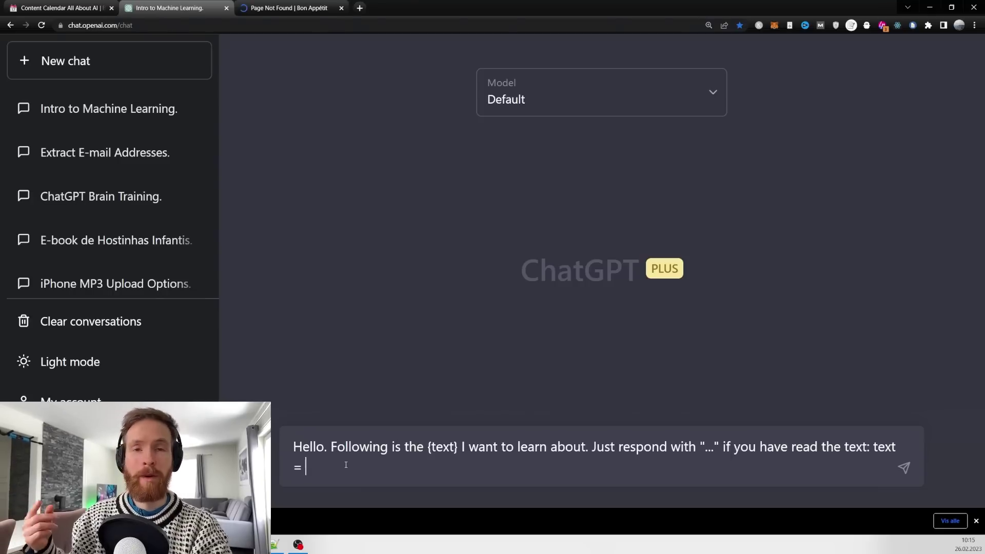
pyautogui.hotkey('ctrl', 'v')
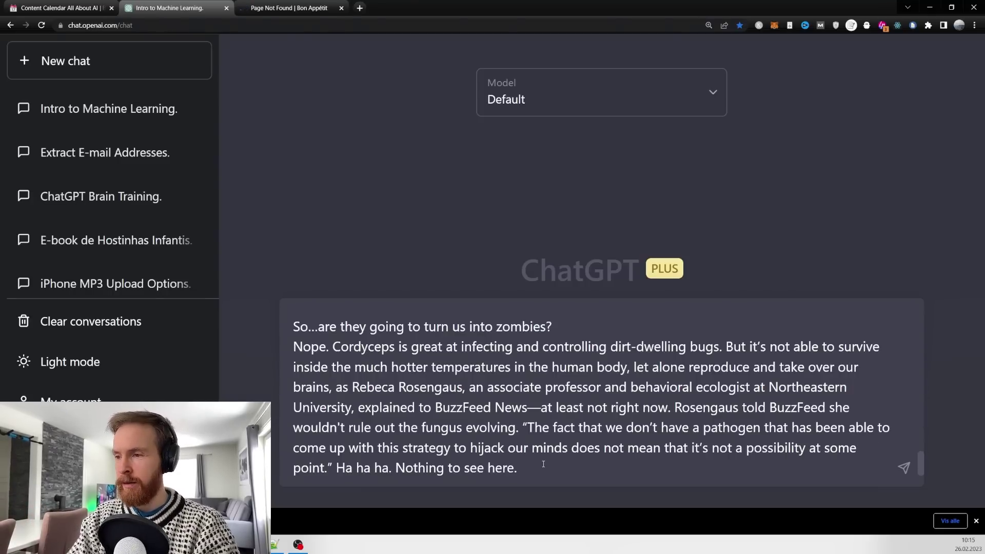
pyautogui.press('Return')
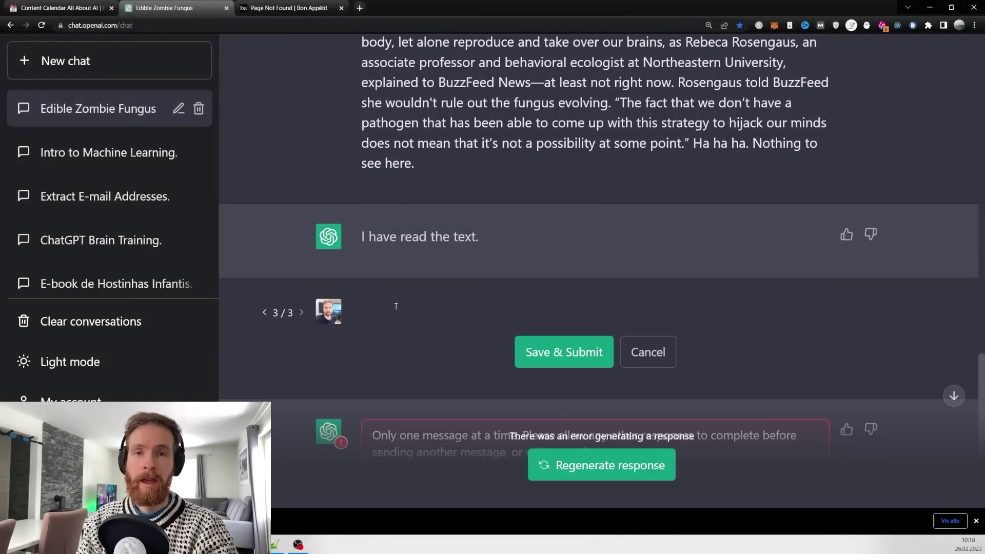
# Submit the one-question-at-a-time multiple choice quiz prompt in the edited message.
pyautogui.write('Great. Can you give me multiple choice quiz about the {text}, only ONE and ONE QUESTION at a time, and dont show the answer:')
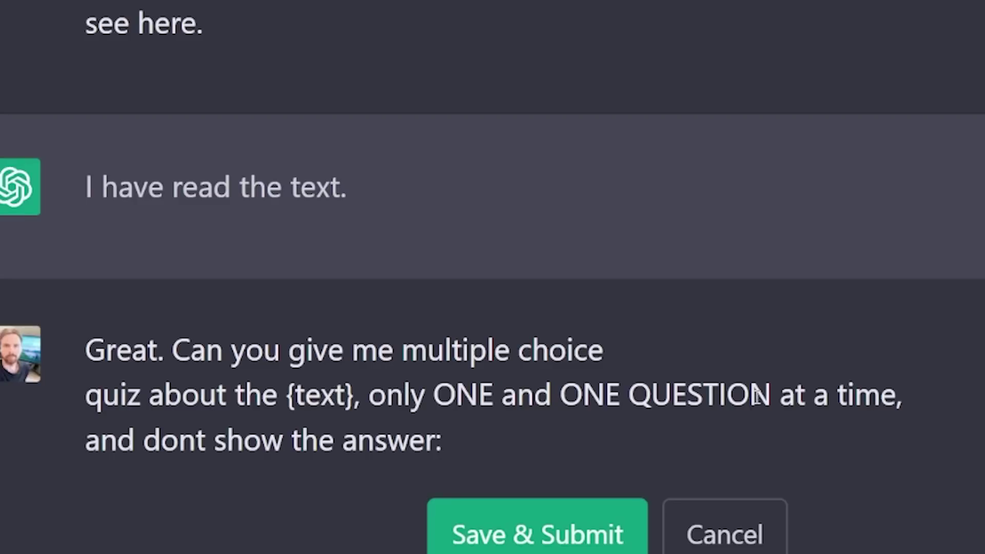
pyautogui.click(522, 537)
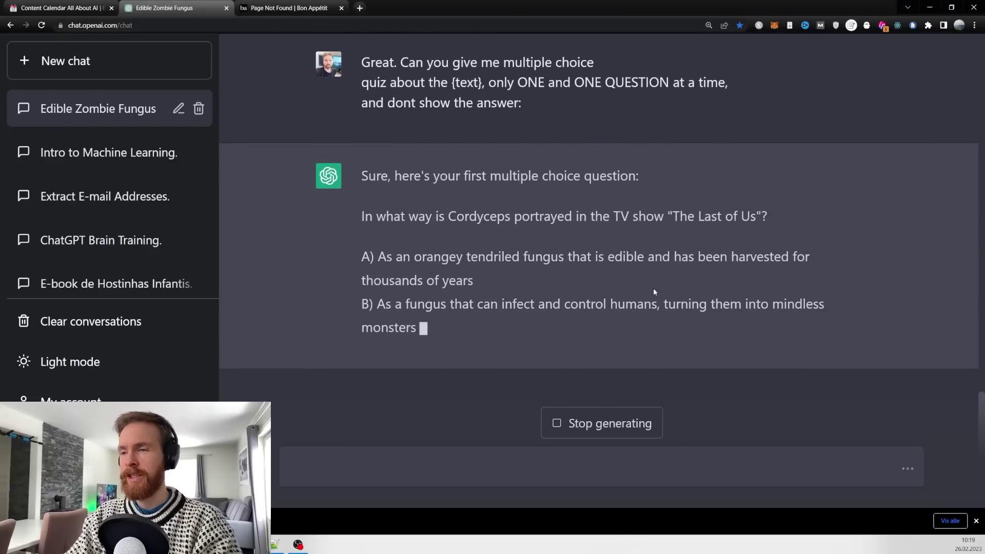
pyautogui.scroll(2, 420, 176)
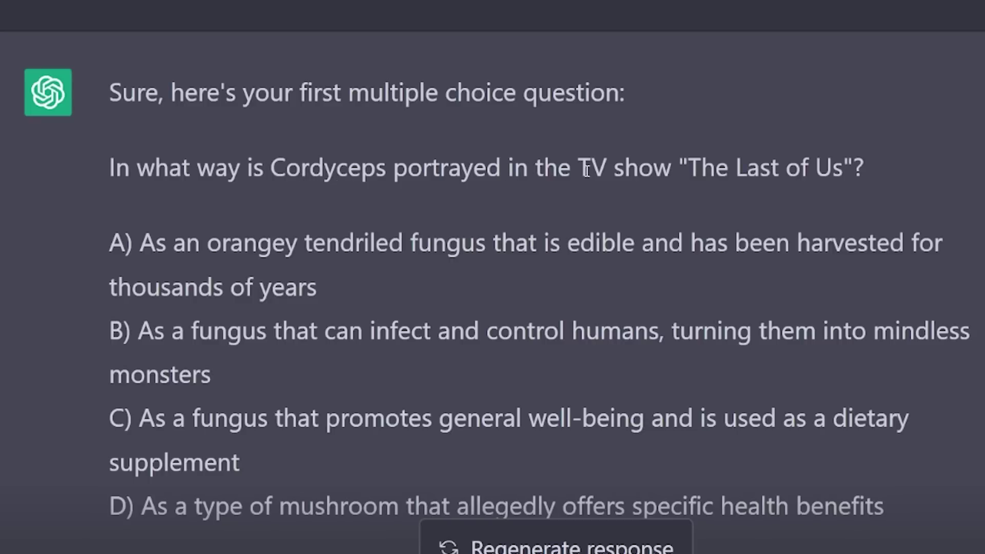
pyautogui.scroll(-3, 645, 202)
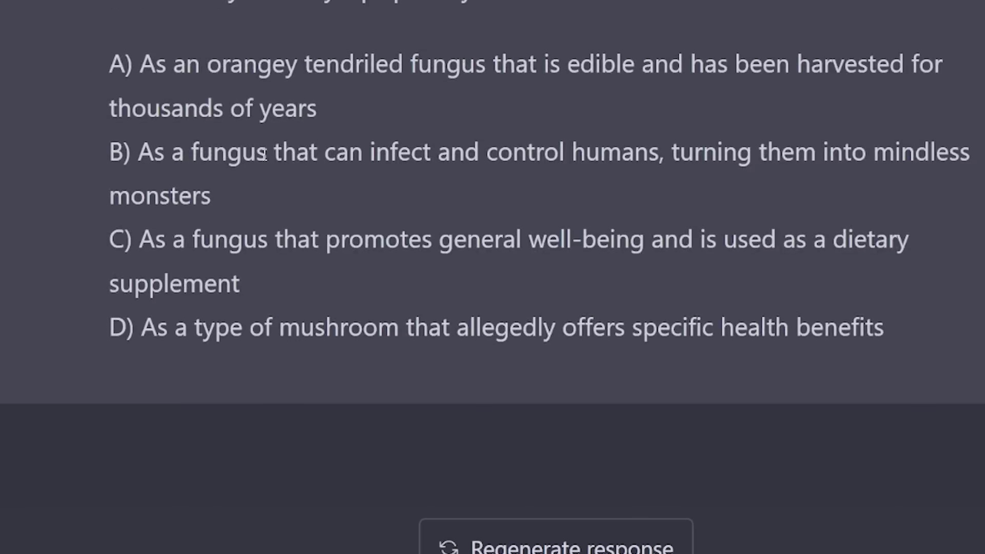
# Highlight answer options A and B of the first Cordyceps question.
pyautogui.moveTo(390, 152); pyautogui.dragTo(672, 152)
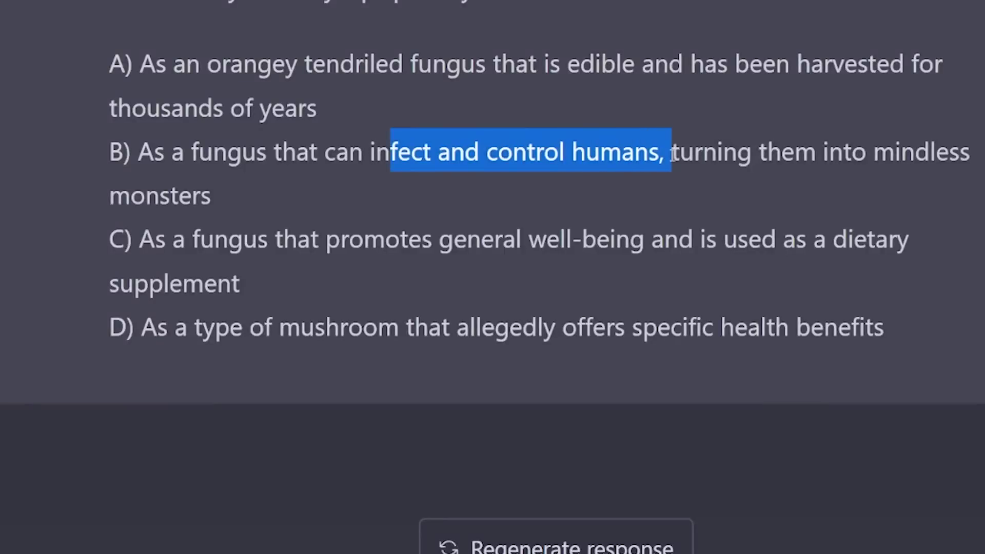
pyautogui.moveTo(737, 152); pyautogui.dragTo(978, 153)
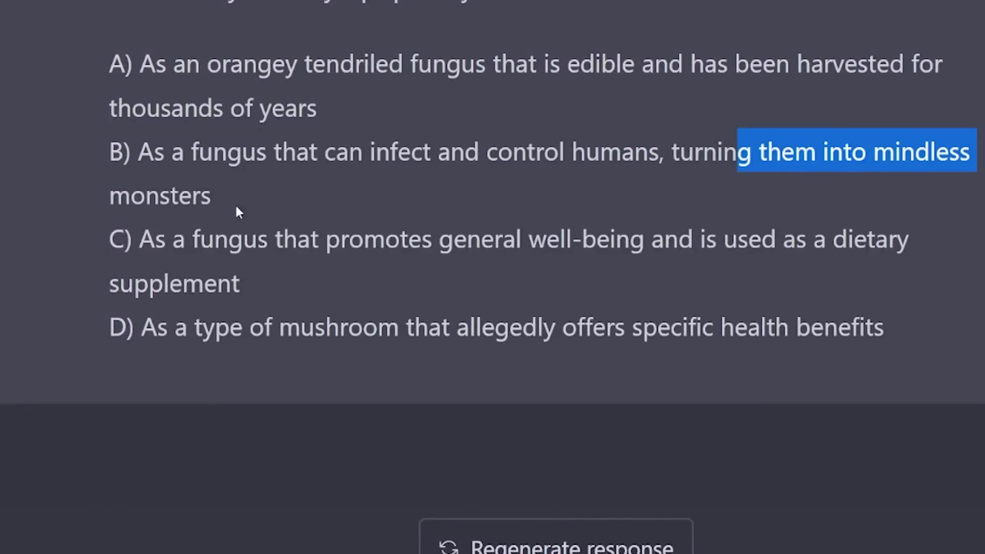
pyautogui.moveTo(237, 212); pyautogui.dragTo(305, 208)
# Ask ChatGPT for a hint on the current Cordyceps quiz question with 'Give me a hint'.
pyautogui.click(305, 209)
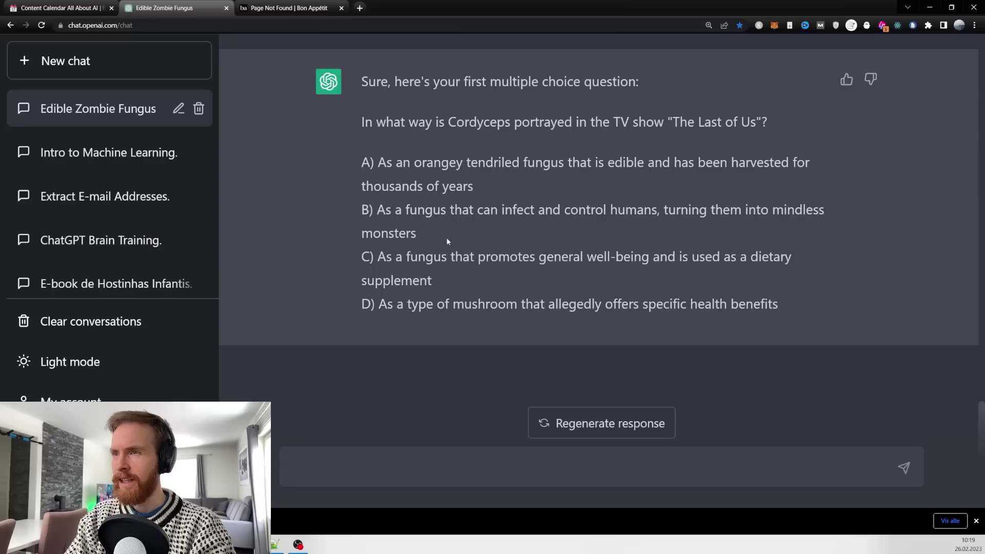
pyautogui.write('I gonna')
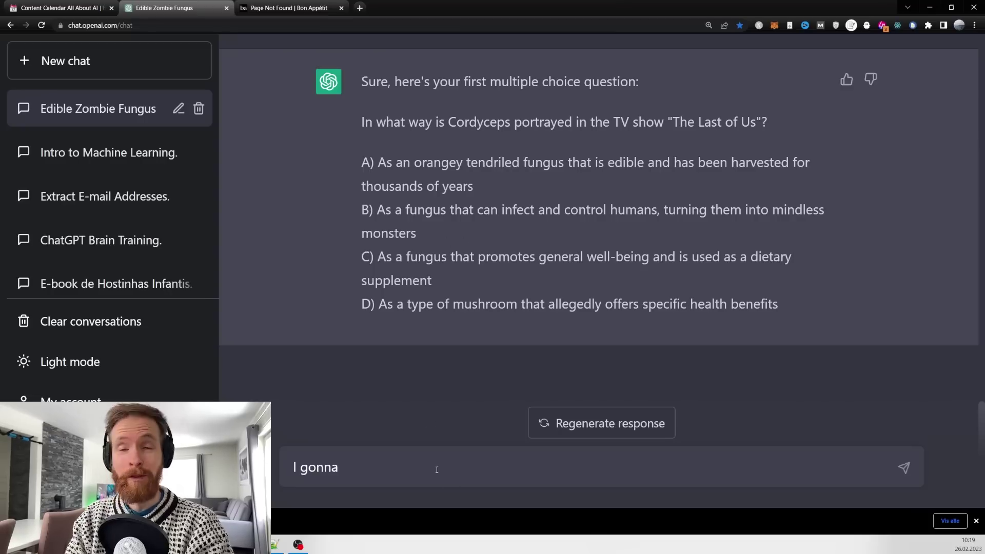
pyautogui.press('BackSpace')
pyautogui.press('BackSpace')
pyautogui.press('BackSpace')
pyautogui.press('BackSpace')
pyautogui.press('BackSpace')
pyautogui.press('BackSpace')
pyautogui.press('BackSpace')
pyautogui.write('Give me a hint')
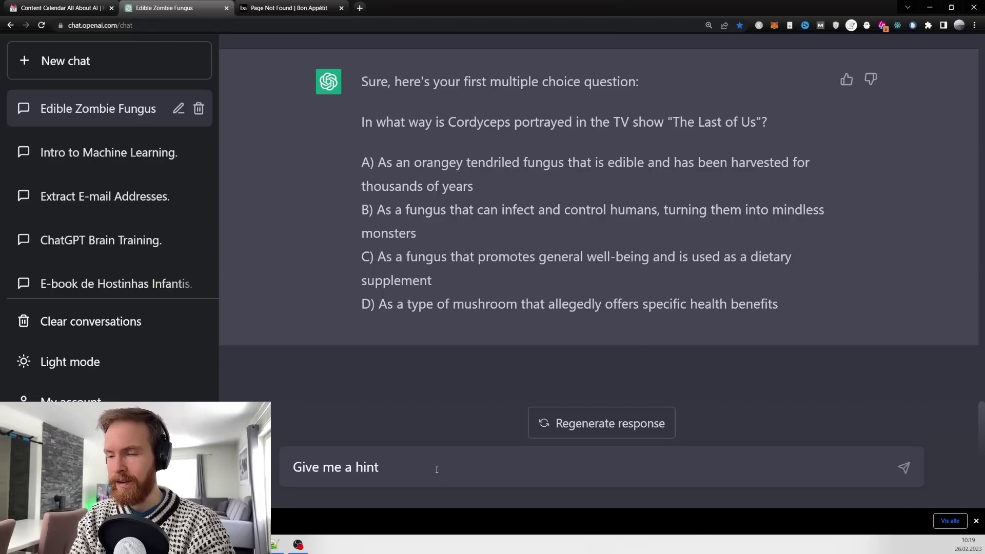
pyautogui.press('Return')
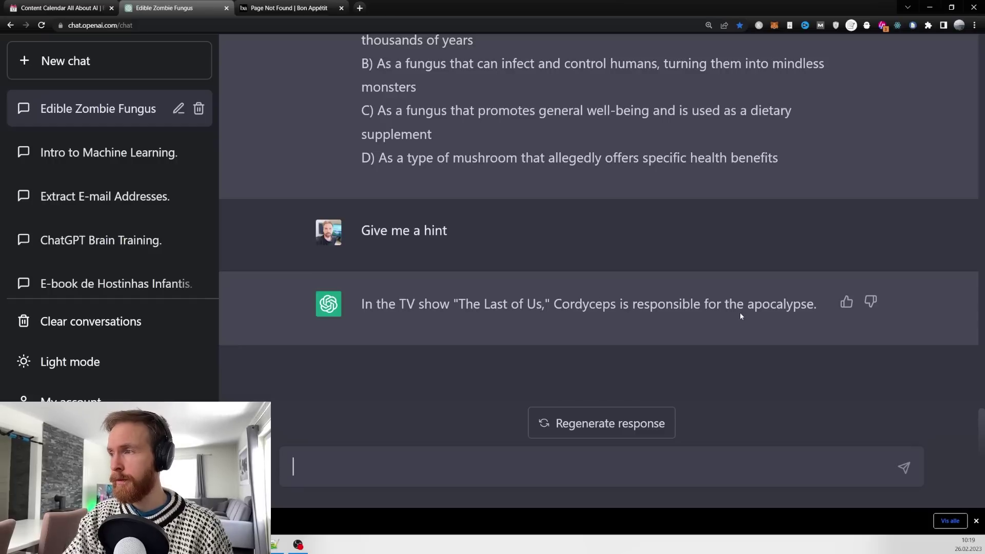
# Answer 'Ill go with B', then request the next quiz question.
pyautogui.scroll(2, 616, 265)
pyautogui.scroll(-2, 617, 265)
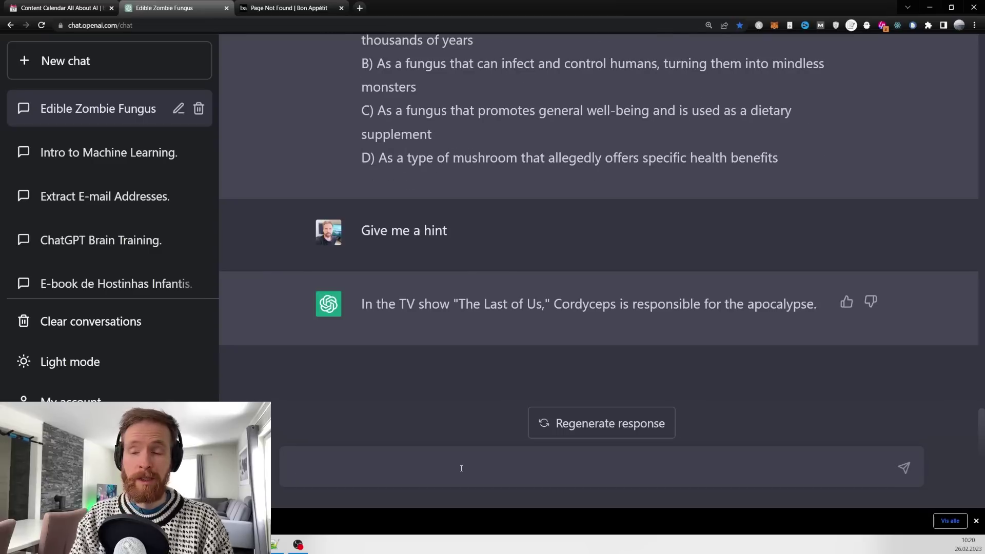
pyautogui.write('Ill go w')
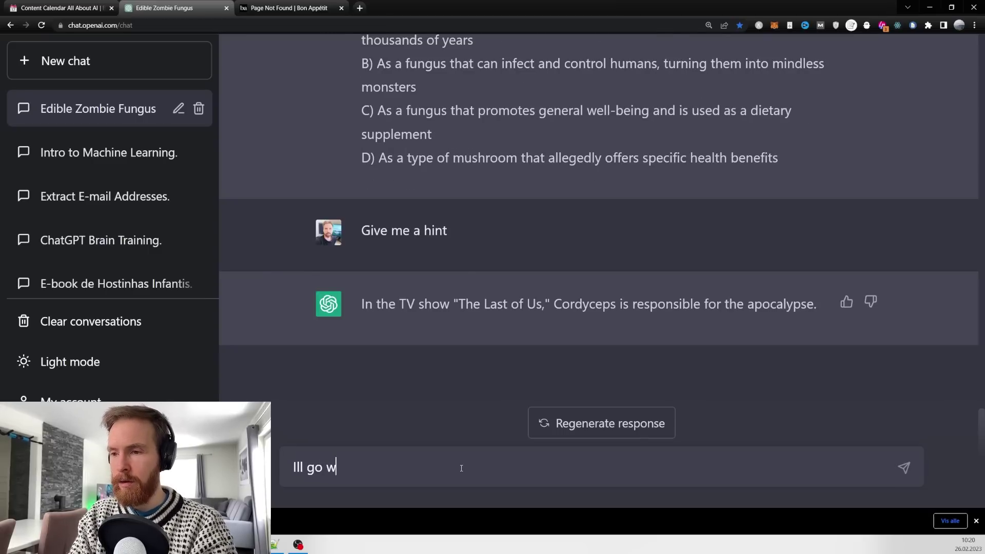
pyautogui.write('ith B')
pyautogui.press('Return')
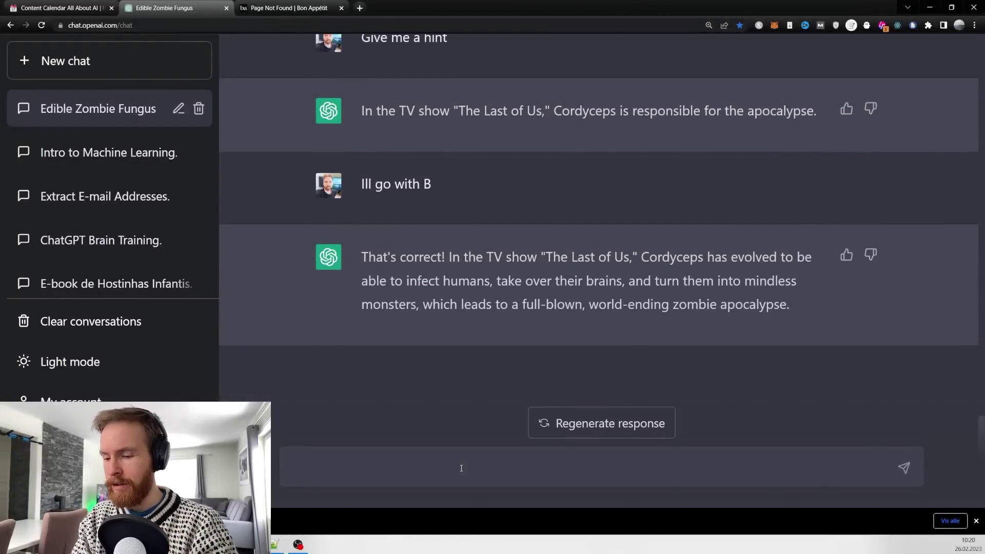
pyautogui.write('Next quio')
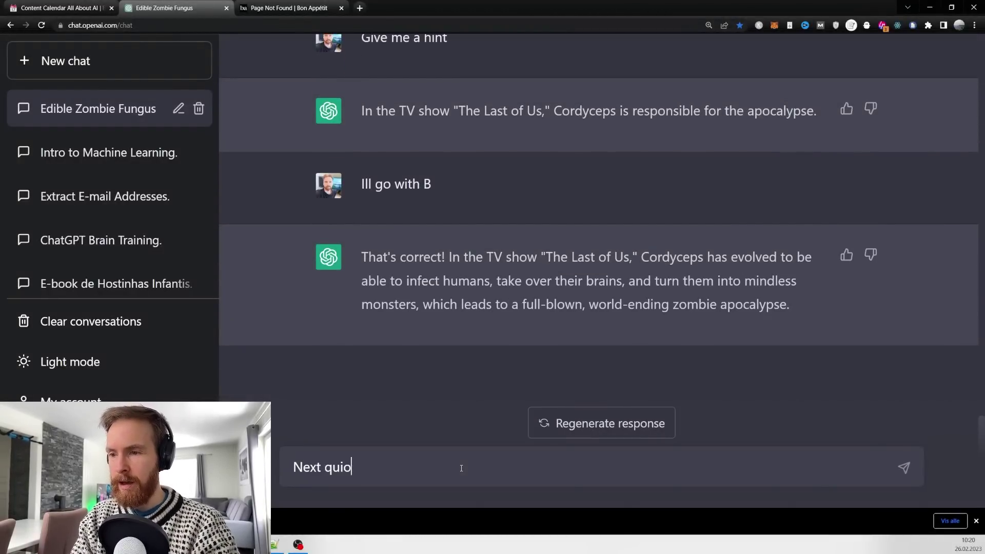
pyautogui.write(' please')
pyautogui.press('Return')
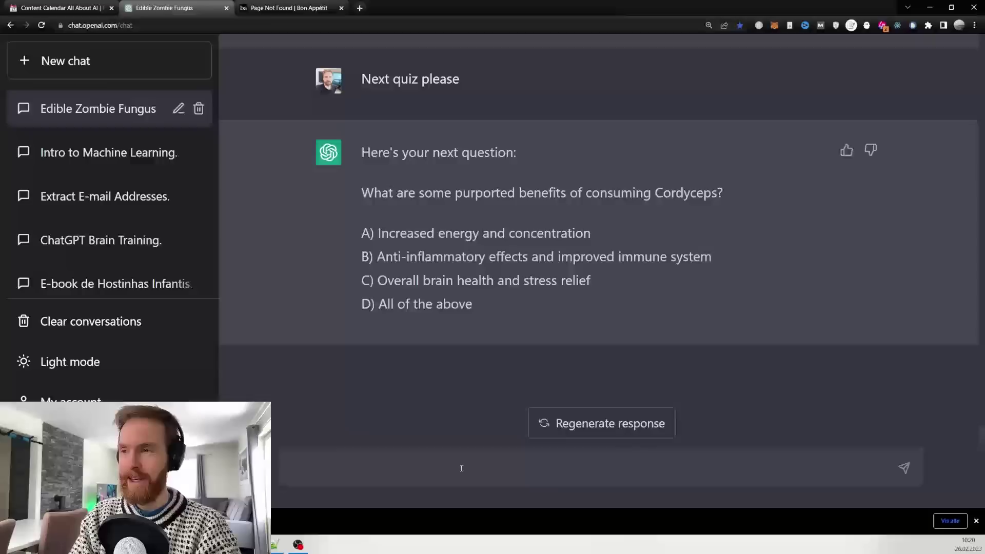
# Ask for a hint on the Cordyceps benefits question.
pyautogui.write('give m')
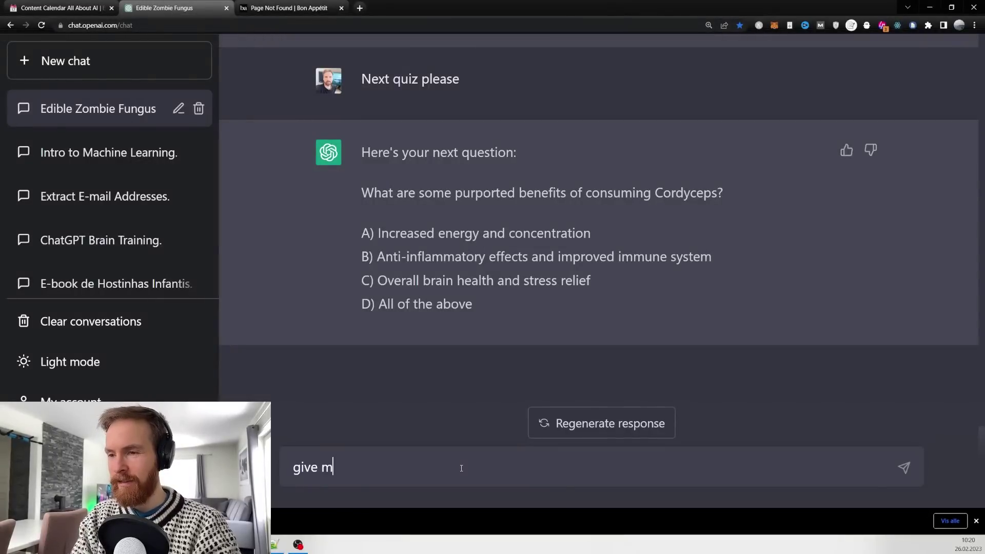
pyautogui.write('e a hint')
pyautogui.press('Return')
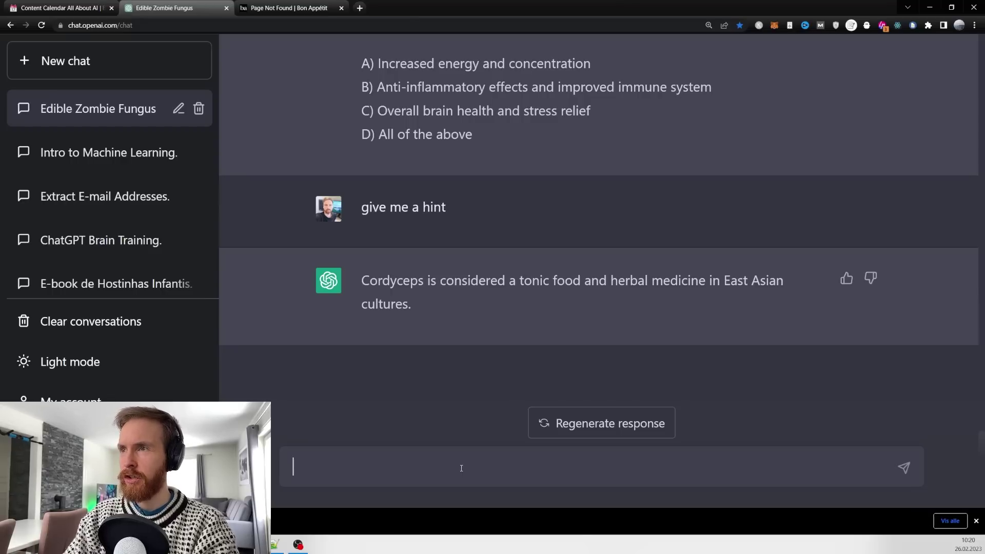
pyautogui.scroll(1, 511, 370)
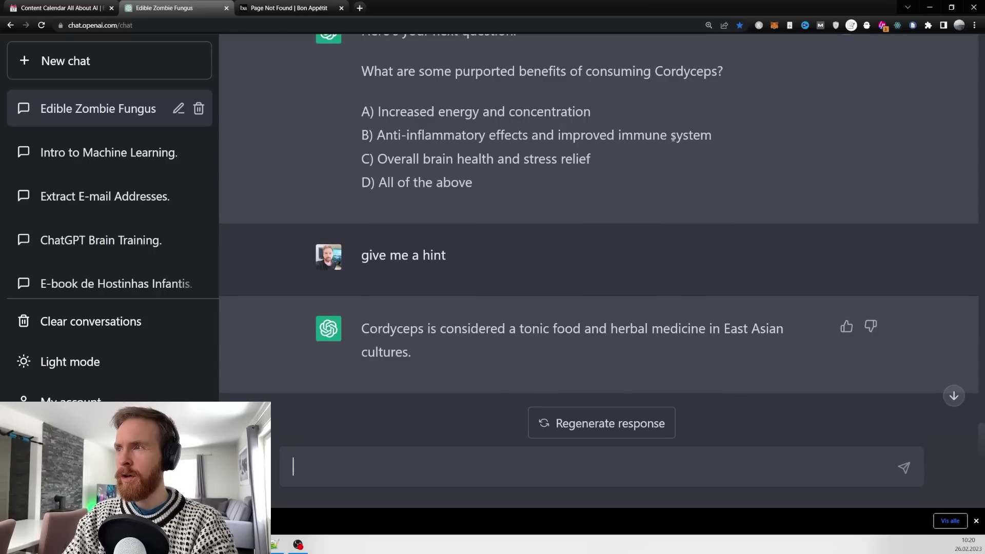
pyautogui.scroll(-1, 495, 200)
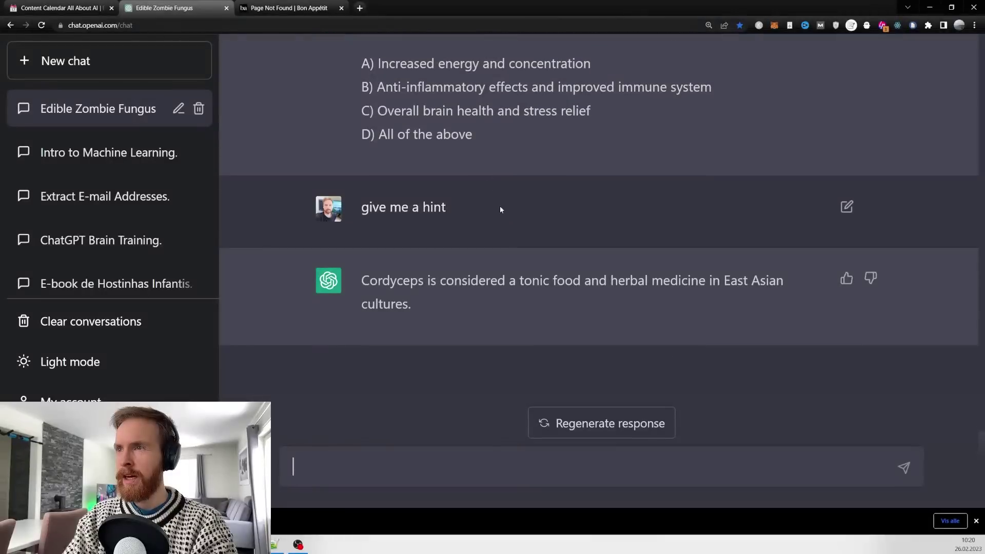
# Send 'go with B' as the answer and highlight the correct-answer explanation.
pyautogui.write('go with')
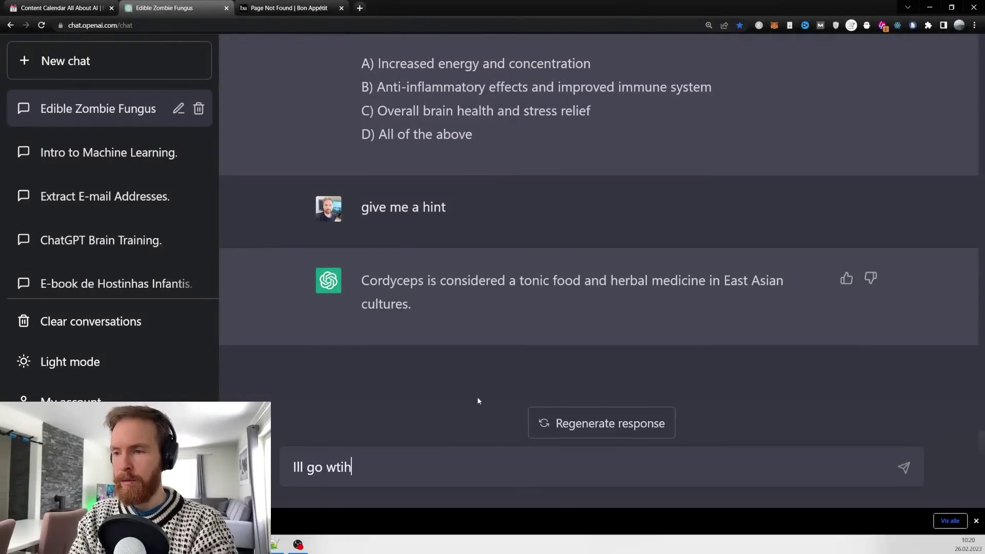
pyautogui.press('BackSpace')
pyautogui.press('BackSpace')
pyautogui.press('BackSpace')
pyautogui.write('ith B')
pyautogui.press('Return')
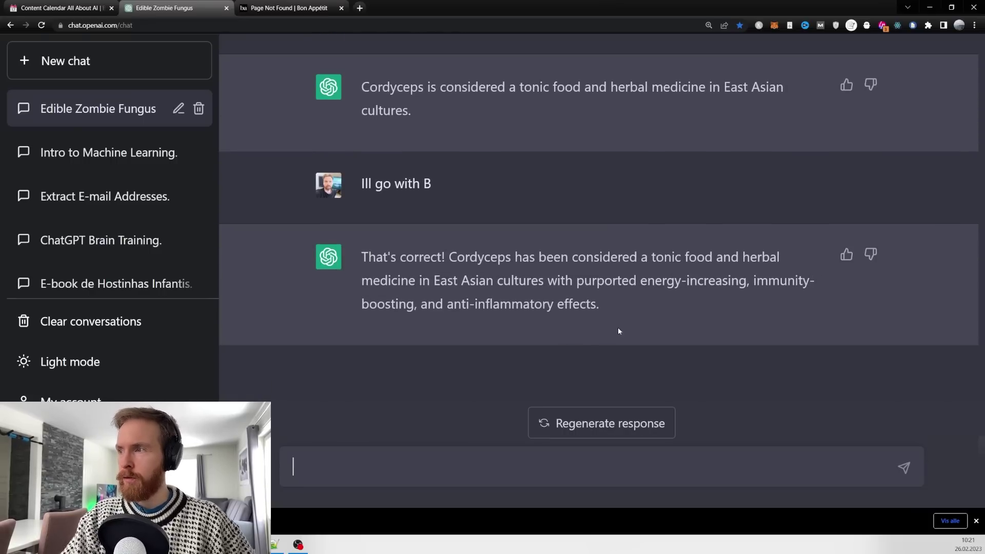
pyautogui.moveTo(642, 256); pyautogui.dragTo(616, 306)
pyautogui.click(617, 306)
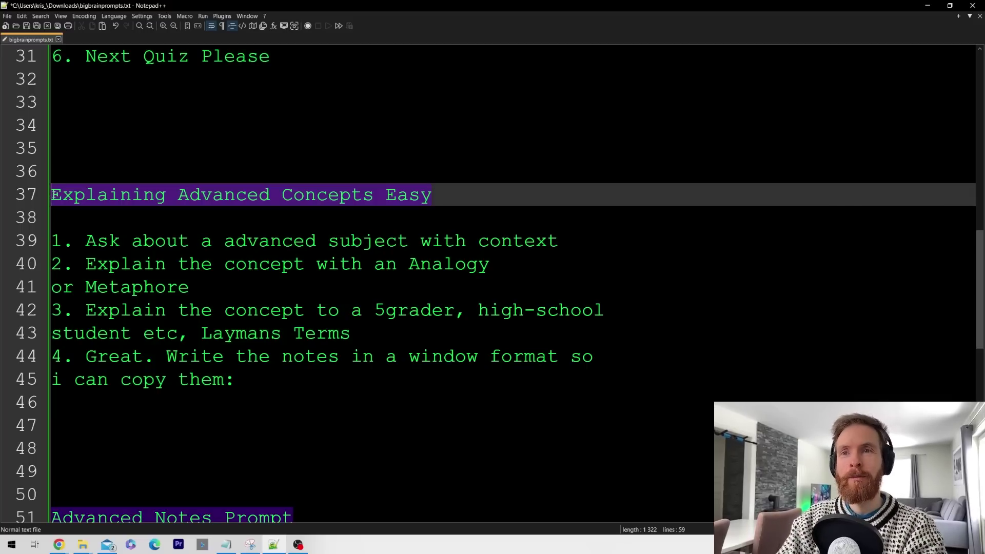
# Highlight the 'Explaining Advanced Concepts Easy' heading and steps 1–2 on context and analogy or metaphor.
pyautogui.moveTo(51, 194); pyautogui.dragTo(439, 215)
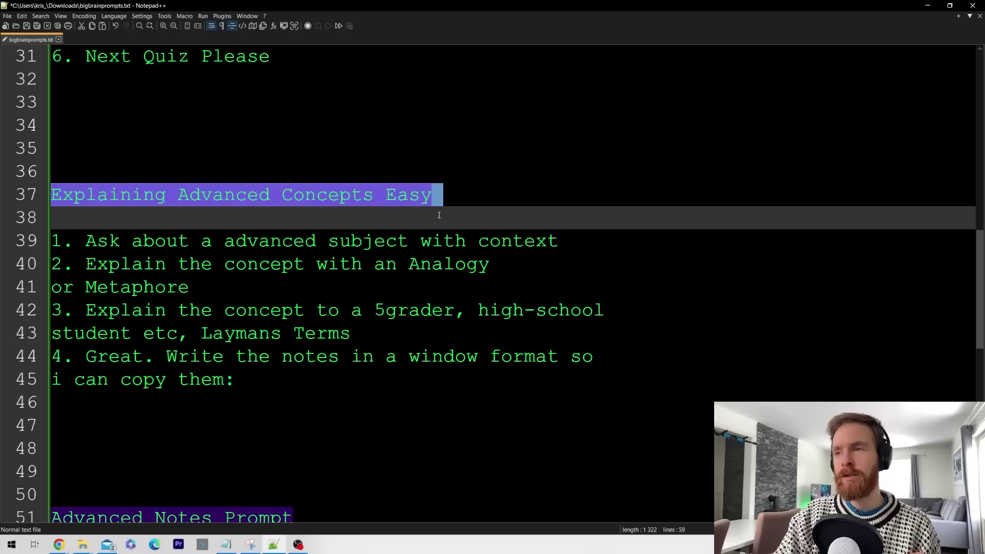
pyautogui.press('Left')
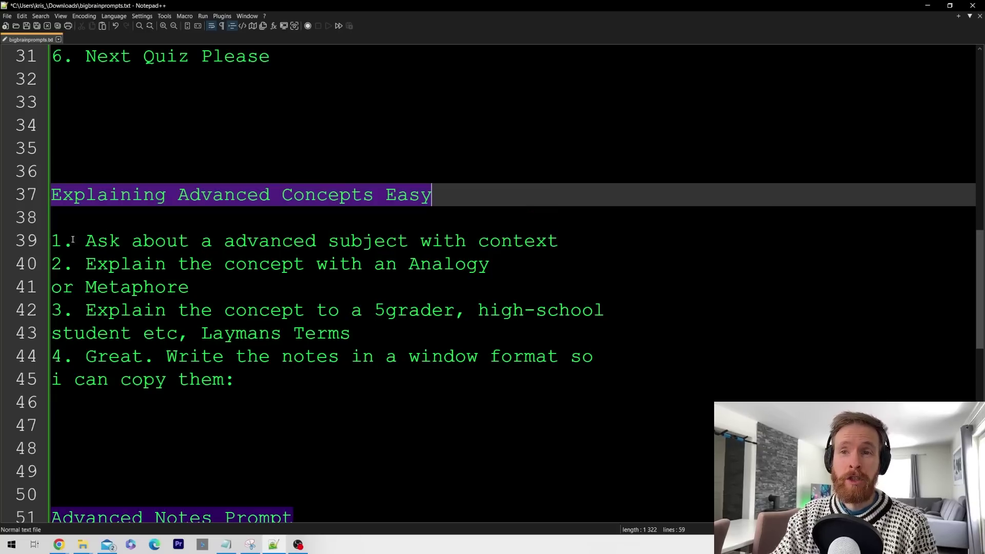
pyautogui.moveTo(85, 240); pyautogui.dragTo(570, 241)
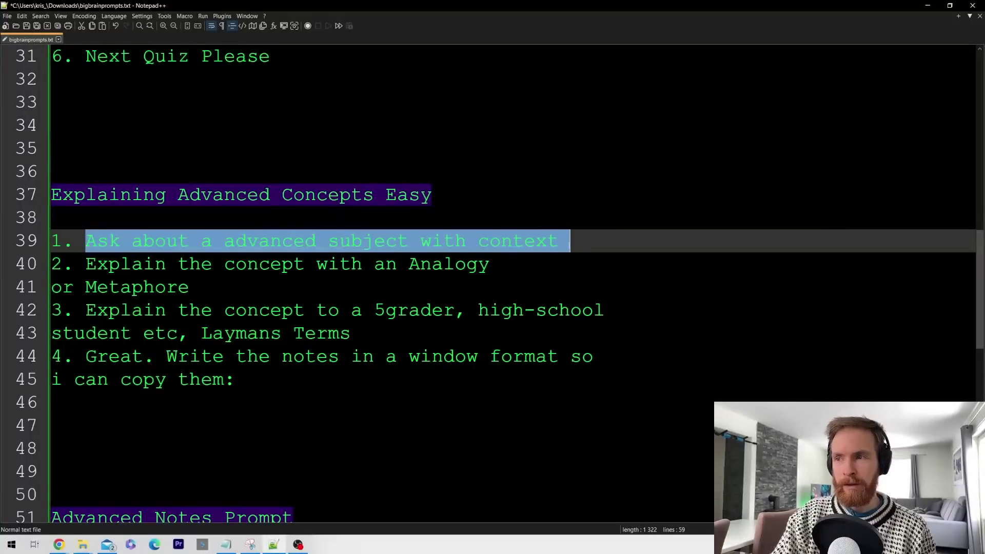
pyautogui.click(582, 247)
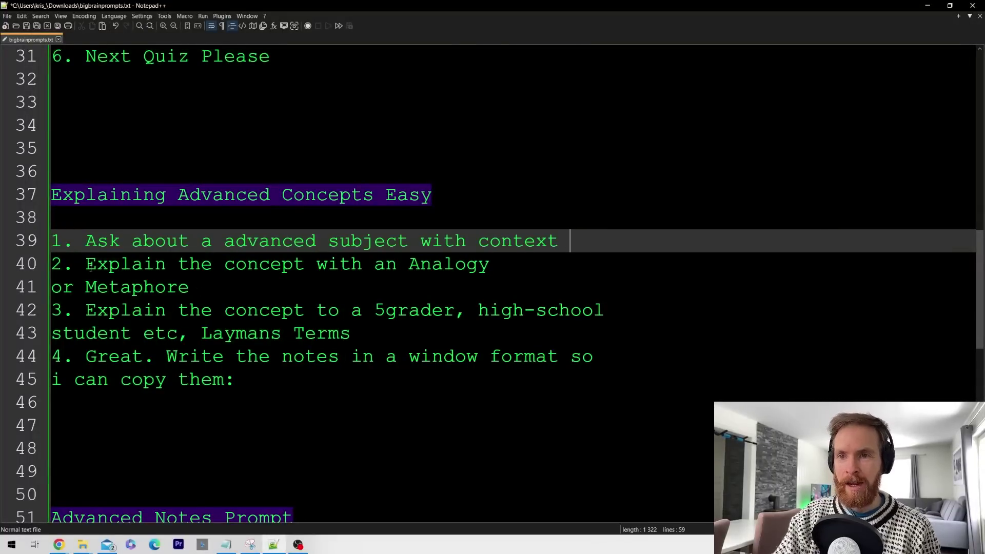
pyautogui.moveTo(86, 265); pyautogui.dragTo(349, 267)
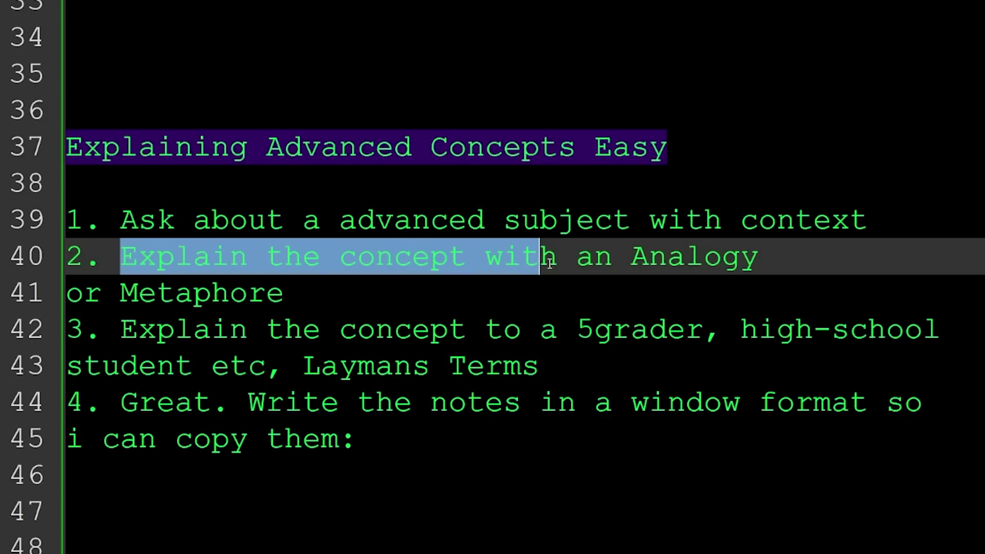
pyautogui.moveTo(550, 262); pyautogui.dragTo(527, 302)
pyautogui.click(357, 298)
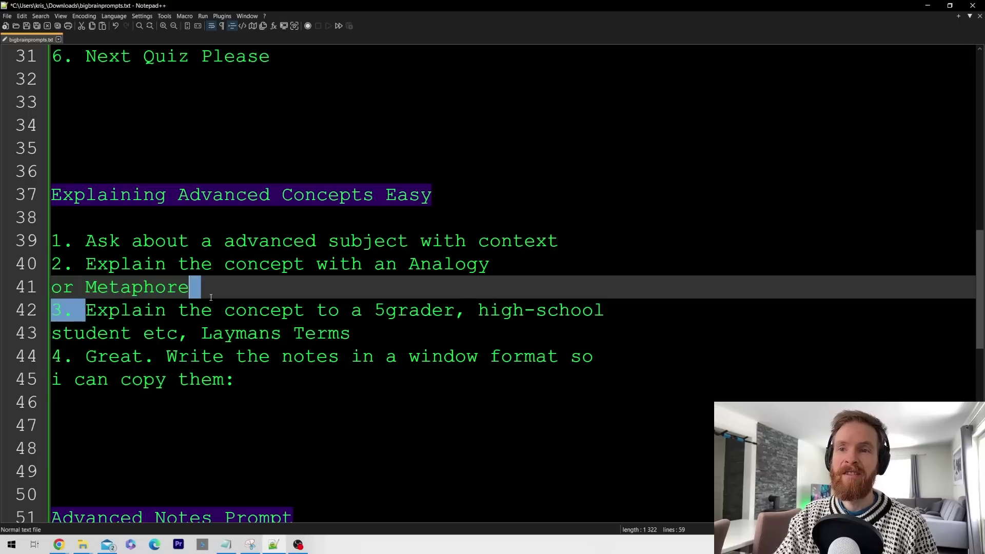
# Highlight step 3 on explaining to a fifth grader in layman's terms, and step 4's window-format notes request.
pyautogui.moveTo(120, 329); pyautogui.dragTo(720, 327)
pyautogui.moveTo(467, 309); pyautogui.dragTo(642, 326)
pyautogui.moveTo(440, 326); pyautogui.dragTo(198, 339)
pyautogui.click(365, 332)
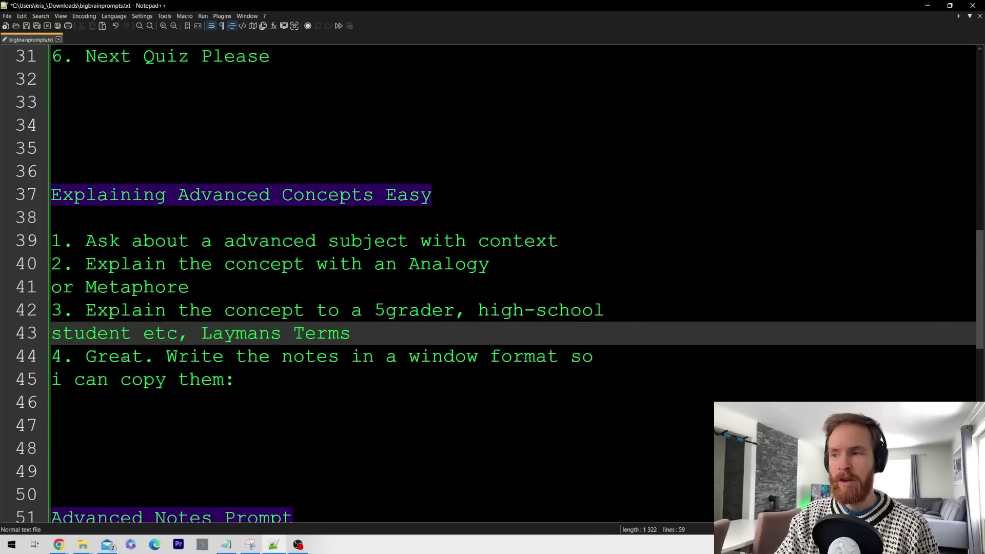
pyautogui.moveTo(85, 357); pyautogui.dragTo(440, 378)
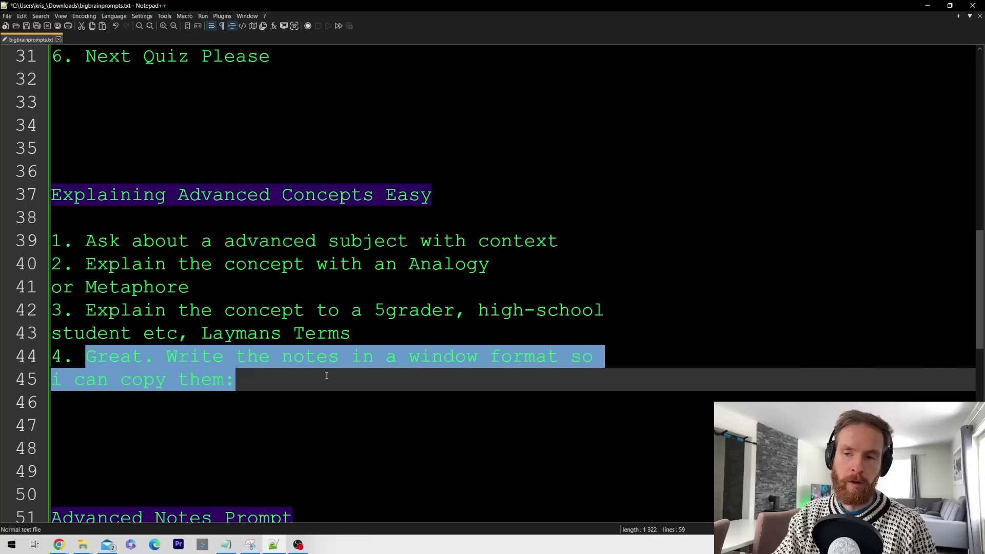
pyautogui.click(326, 402)
pyautogui.moveTo(237, 380); pyautogui.dragTo(162, 354)
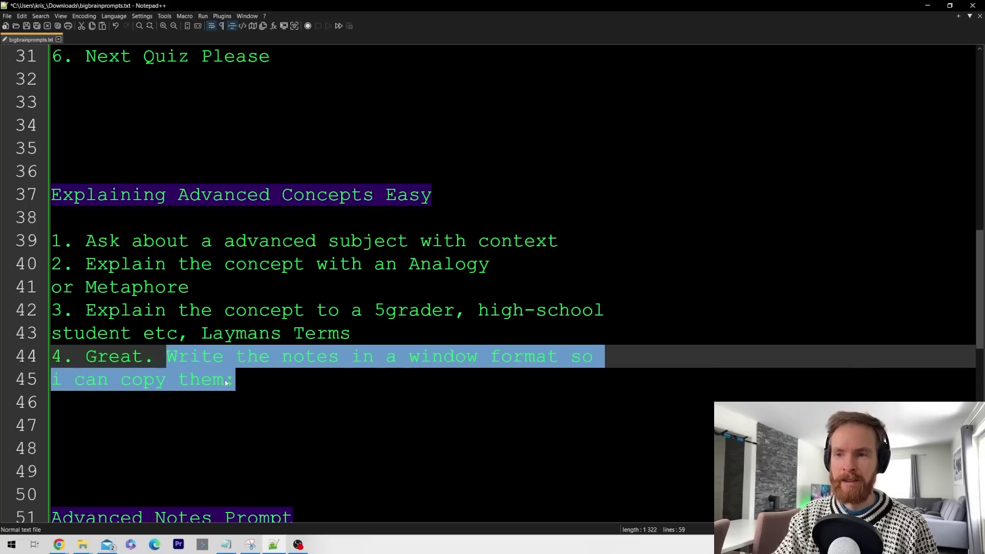
pyautogui.click(245, 385)
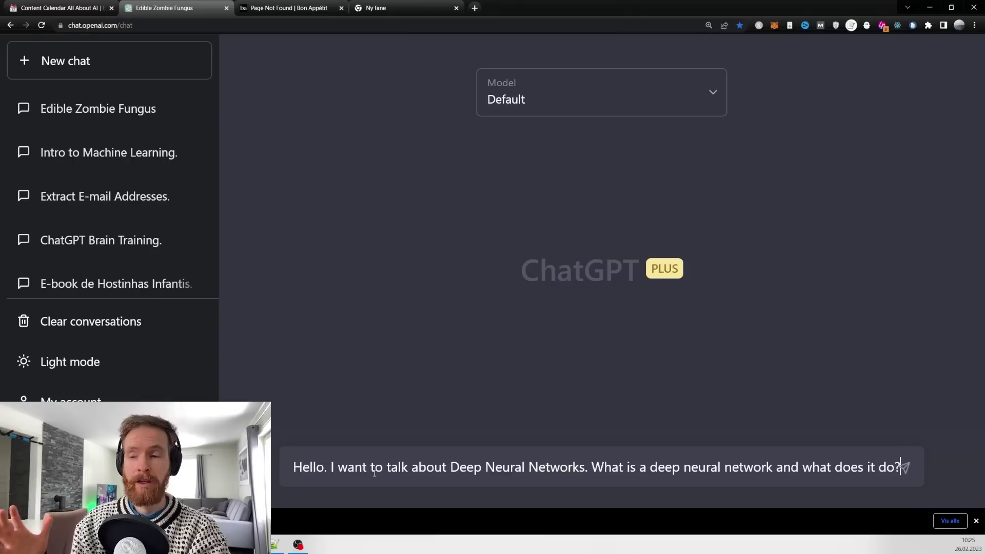
# Send the deep neural network question, then paste 'Explain the concept with an Analogy' as the follow-up.
pyautogui.moveTo(401, 463); pyautogui.dragTo(906, 478)
pyautogui.click(906, 479)
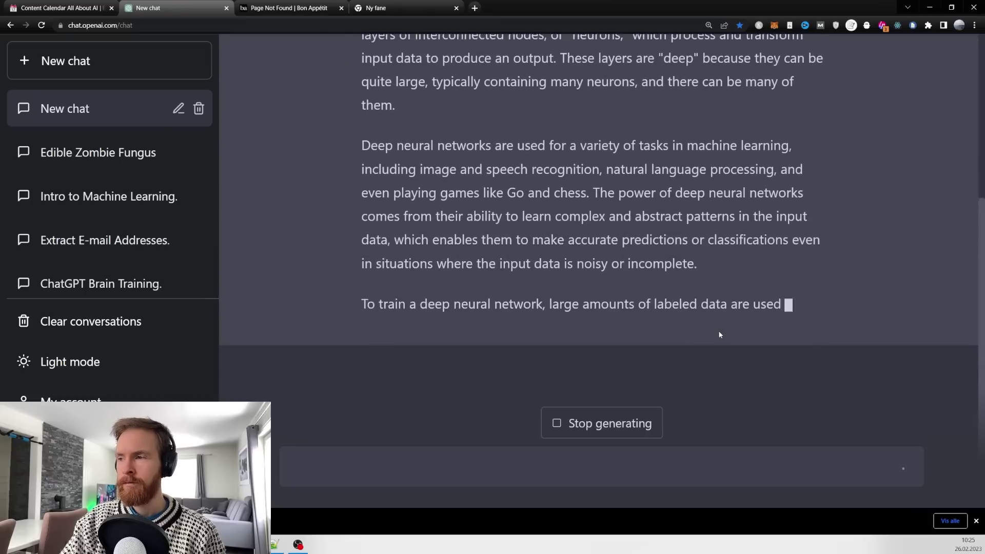
pyautogui.moveTo(468, 306); pyautogui.dragTo(362, 181)
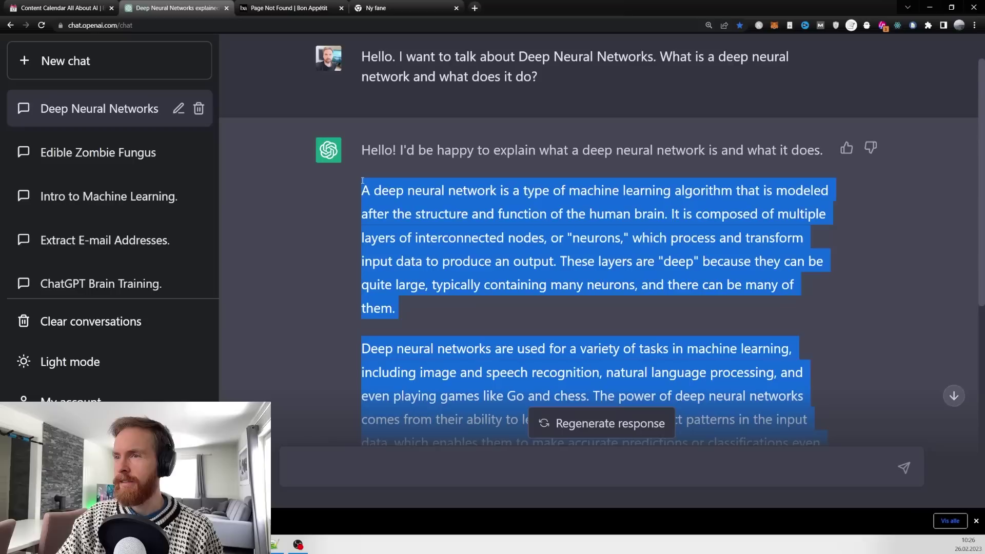
pyautogui.click(334, 221)
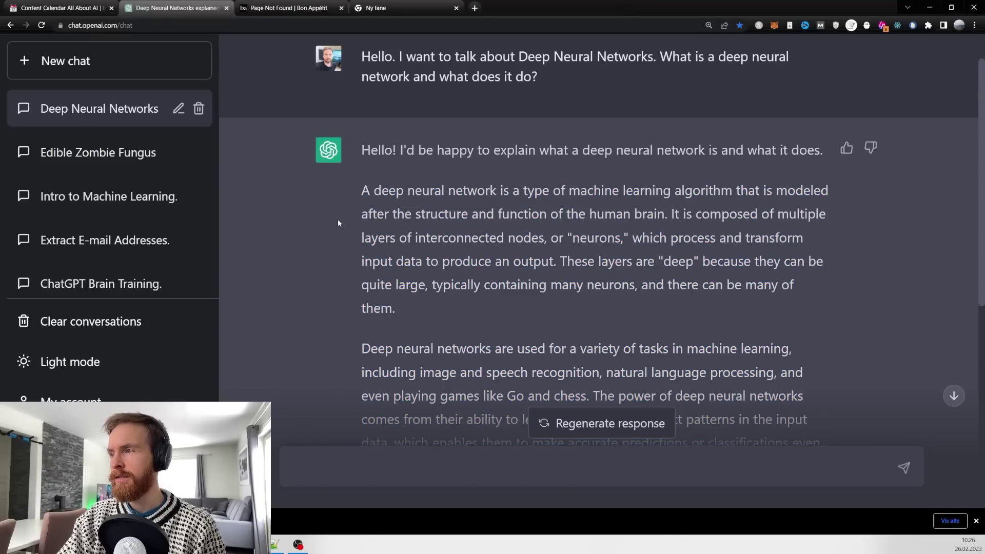
pyautogui.scroll(-7, 338, 222)
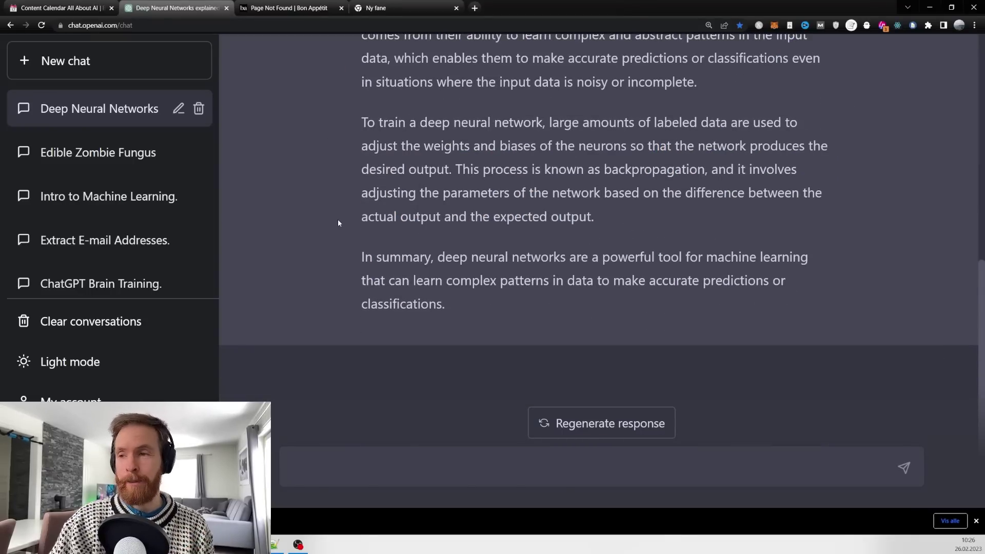
pyautogui.write('Explain the concept with an Analogy')
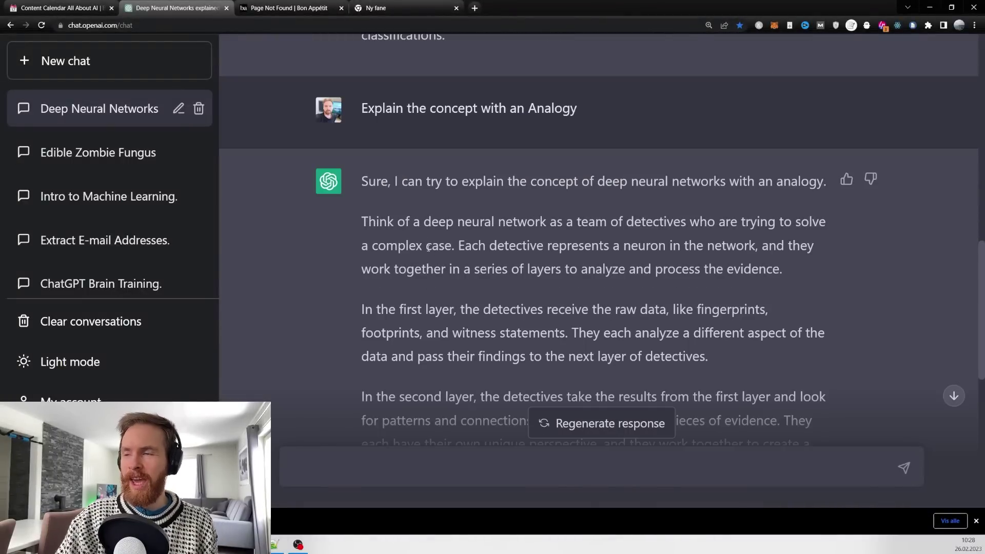
# Highlight passages of the detective analogy reply, from its opening sentence through the layer paragraphs.
pyautogui.moveTo(394, 182); pyautogui.dragTo(667, 186)
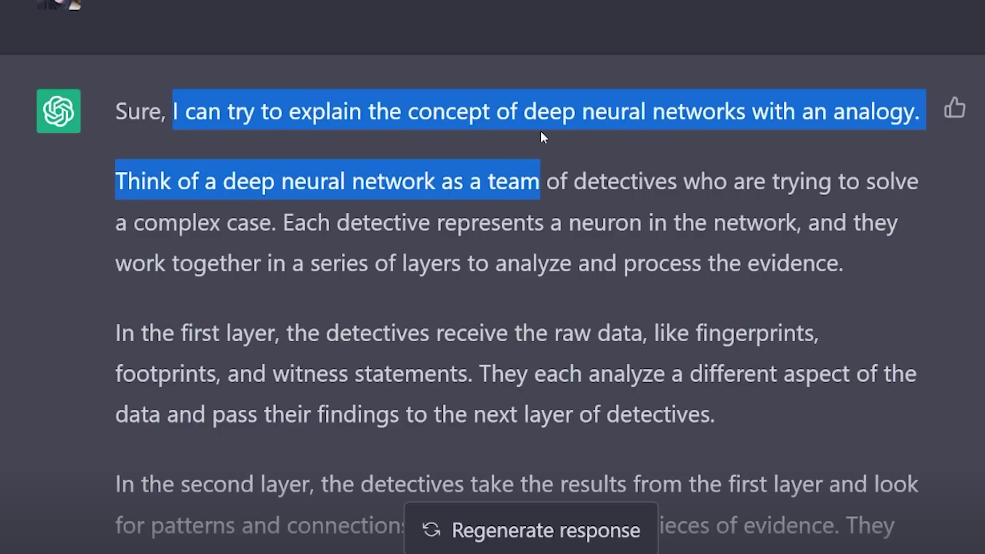
pyautogui.moveTo(645, 115); pyautogui.dragTo(914, 106)
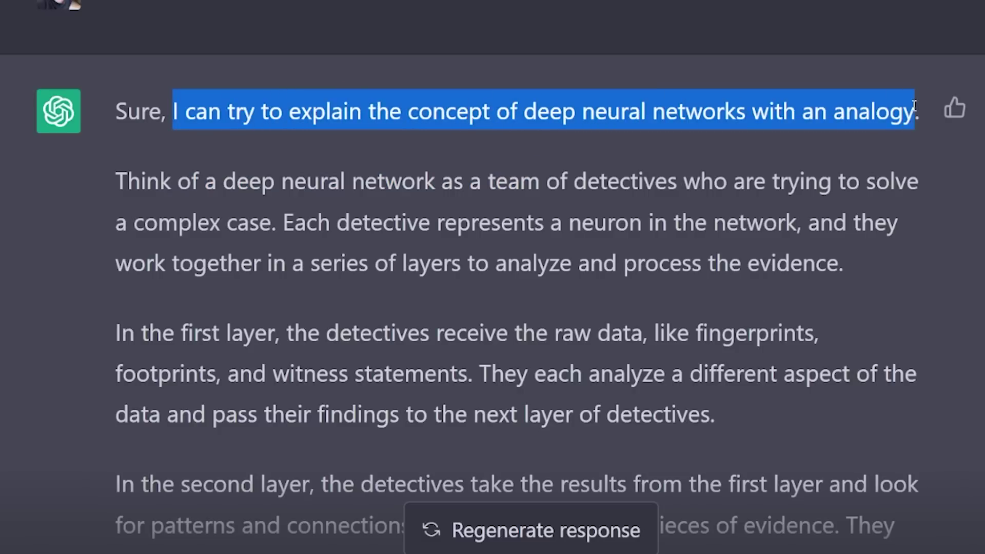
pyautogui.moveTo(128, 182); pyautogui.dragTo(834, 264)
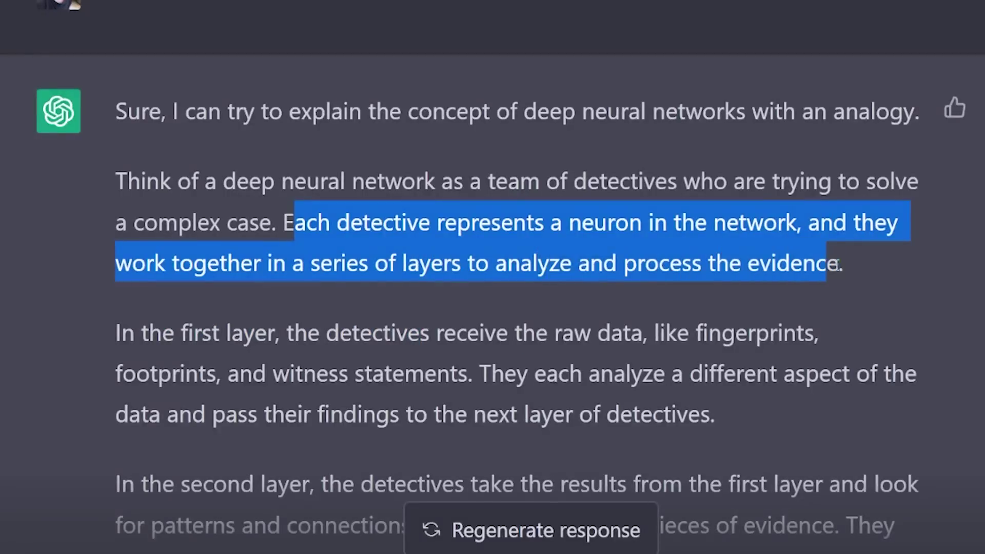
pyautogui.click(887, 277)
pyautogui.scroll(-2, 638, 272)
pyautogui.moveTo(115, 250); pyautogui.dragTo(714, 344)
pyautogui.click(754, 343)
pyautogui.scroll(-3, 754, 343)
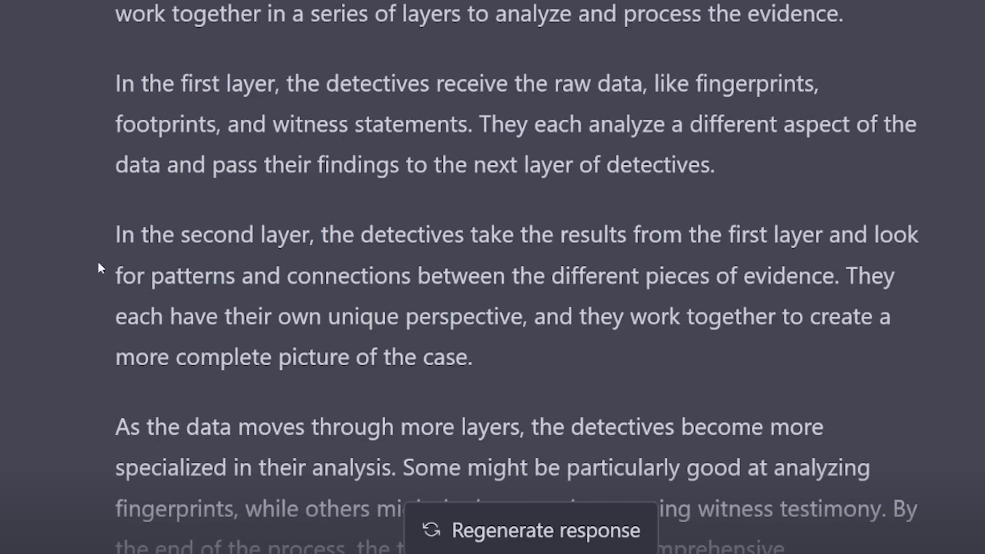
pyautogui.moveTo(120, 232); pyautogui.dragTo(838, 277)
pyautogui.scroll(-6, 117, 261)
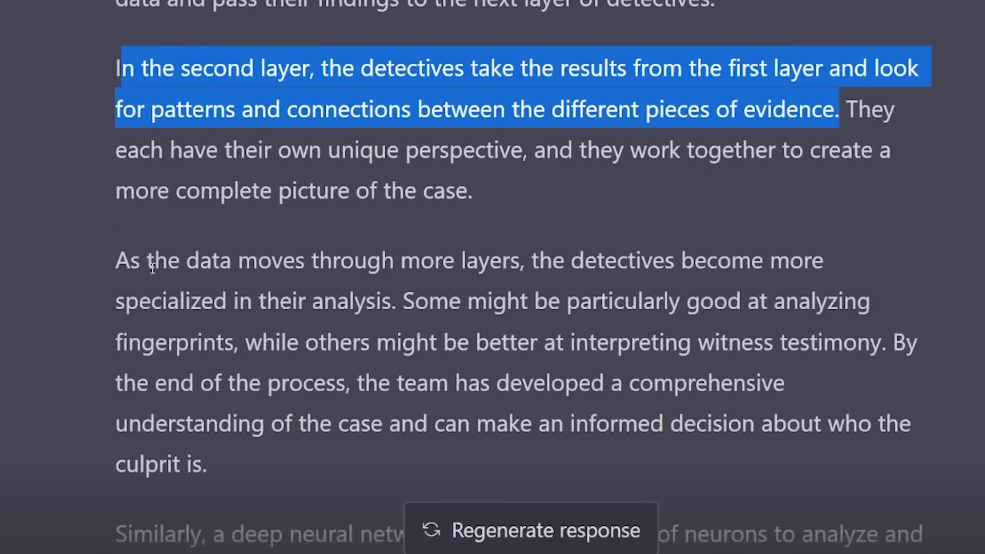
pyautogui.moveTo(115, 94); pyautogui.dragTo(400, 135)
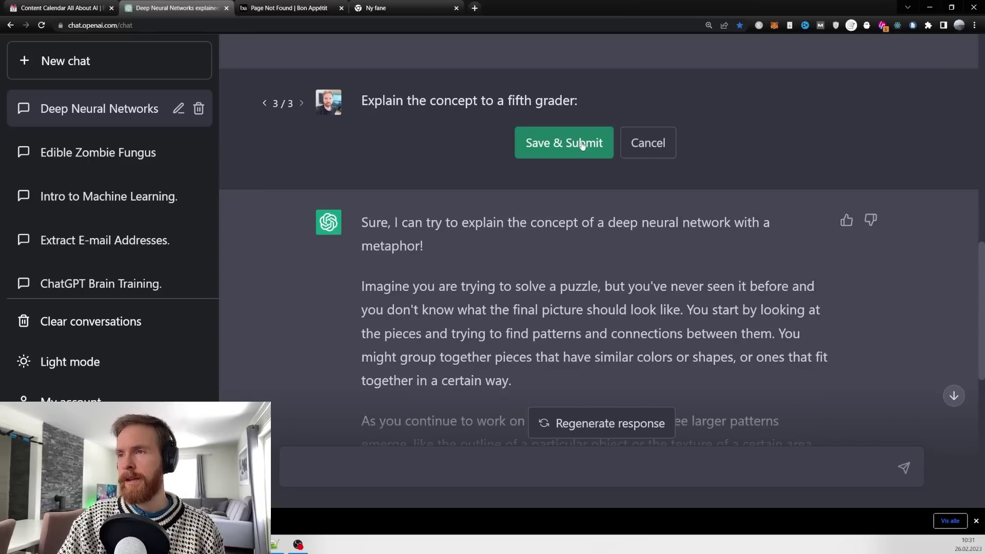
pyautogui.click(582, 144)
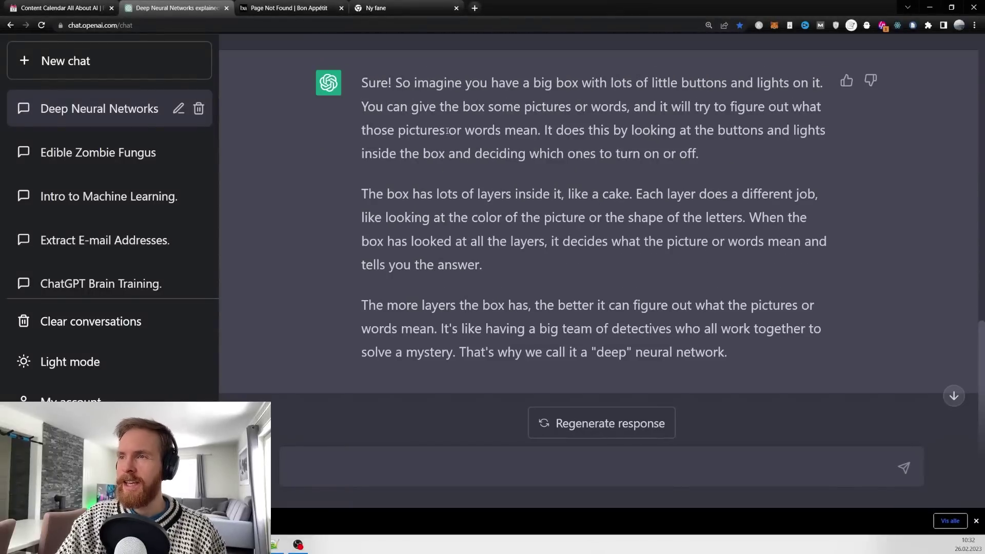
pyautogui.moveTo(361, 107); pyautogui.dragTo(540, 135)
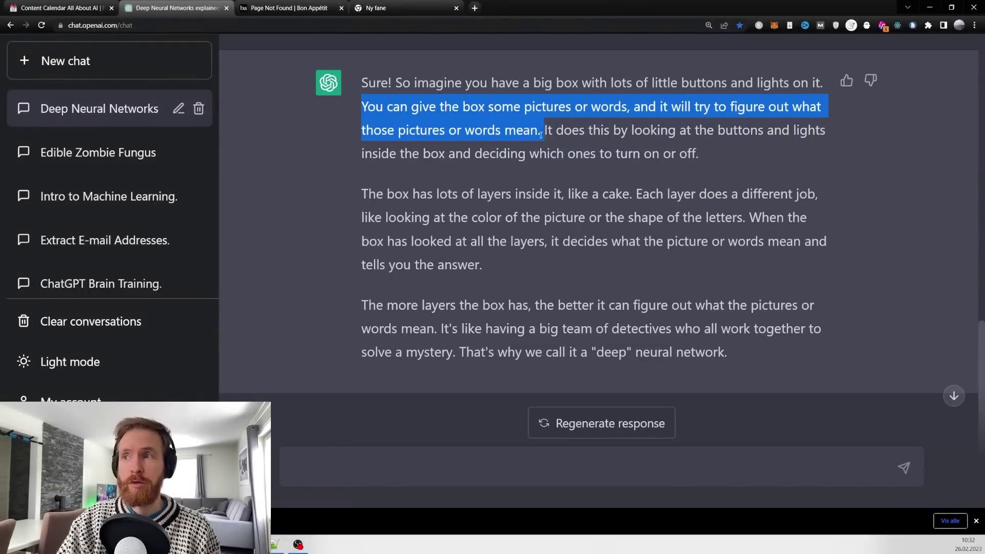
pyautogui.moveTo(367, 194); pyautogui.dragTo(634, 216)
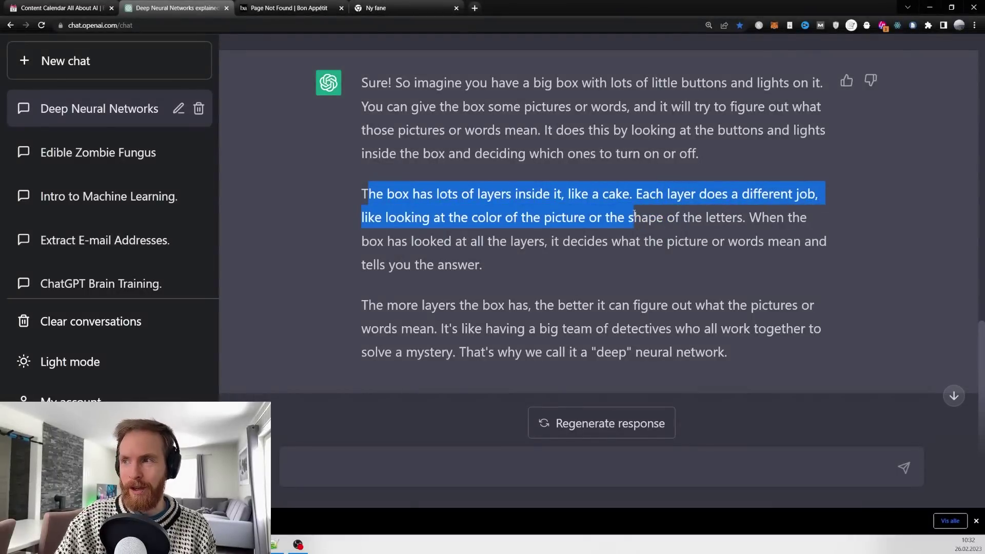
pyautogui.moveTo(698, 217); pyautogui.dragTo(747, 221)
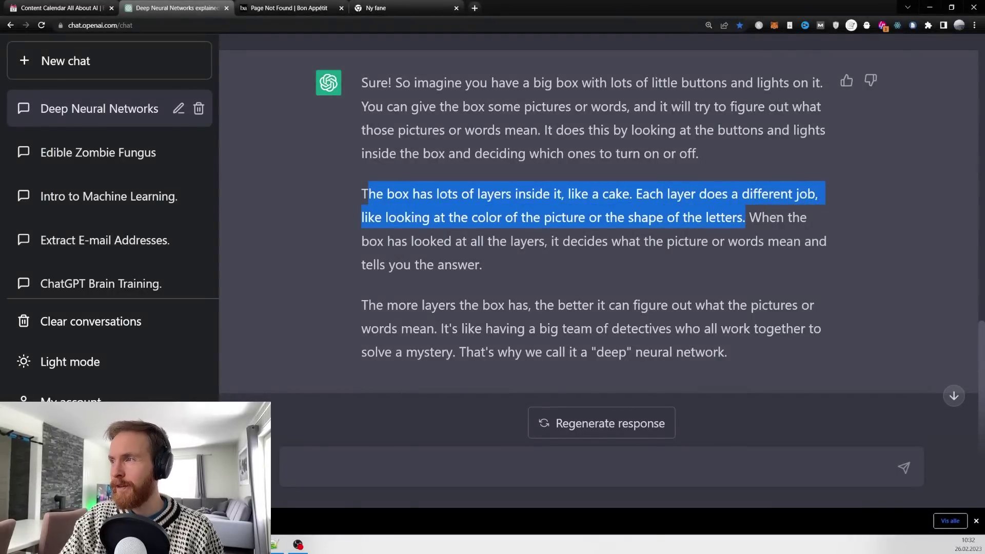
pyautogui.click(745, 218)
pyautogui.moveTo(361, 304); pyautogui.dragTo(745, 363)
pyautogui.click(752, 357)
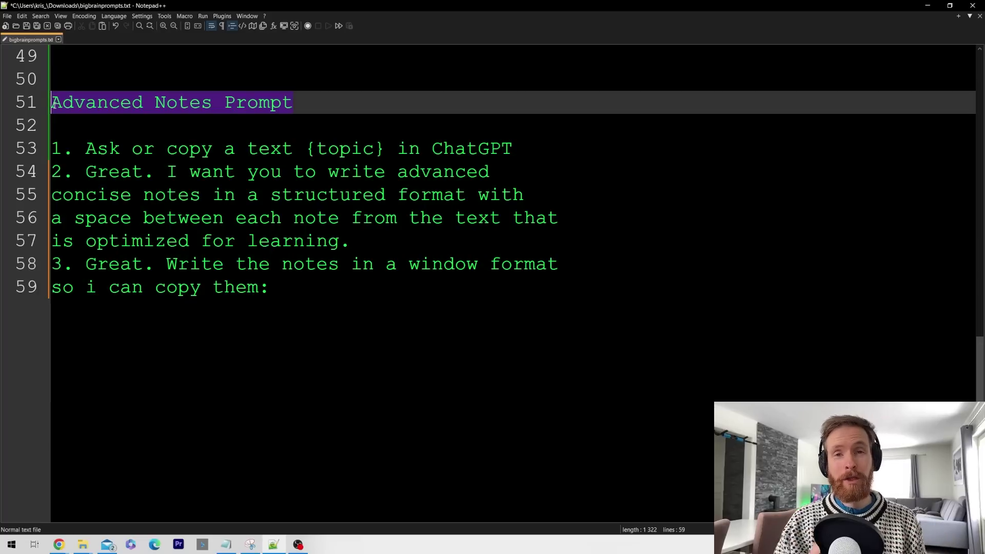
pyautogui.moveTo(52, 102); pyautogui.dragTo(308, 103)
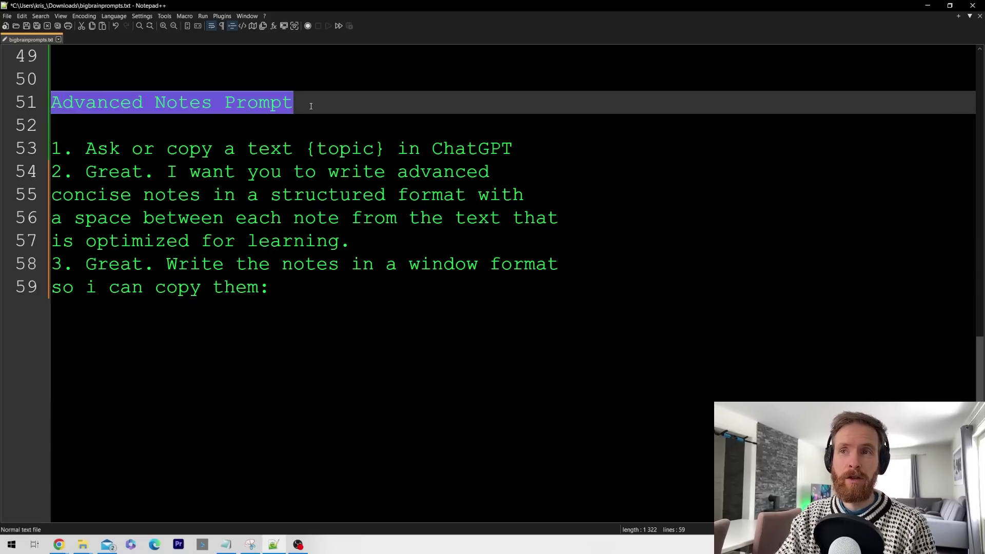
pyautogui.moveTo(85, 148); pyautogui.dragTo(513, 149)
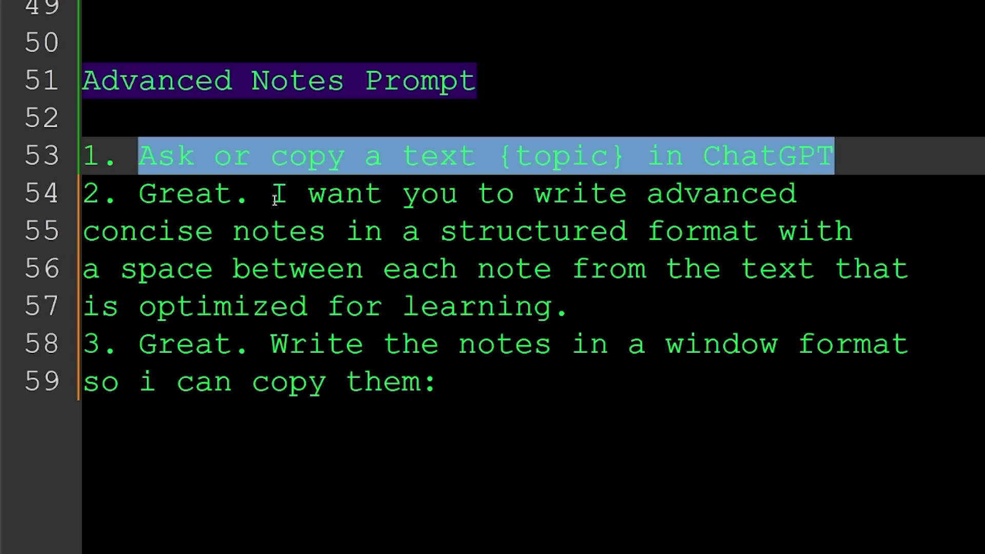
pyautogui.moveTo(275, 200); pyautogui.dragTo(904, 296)
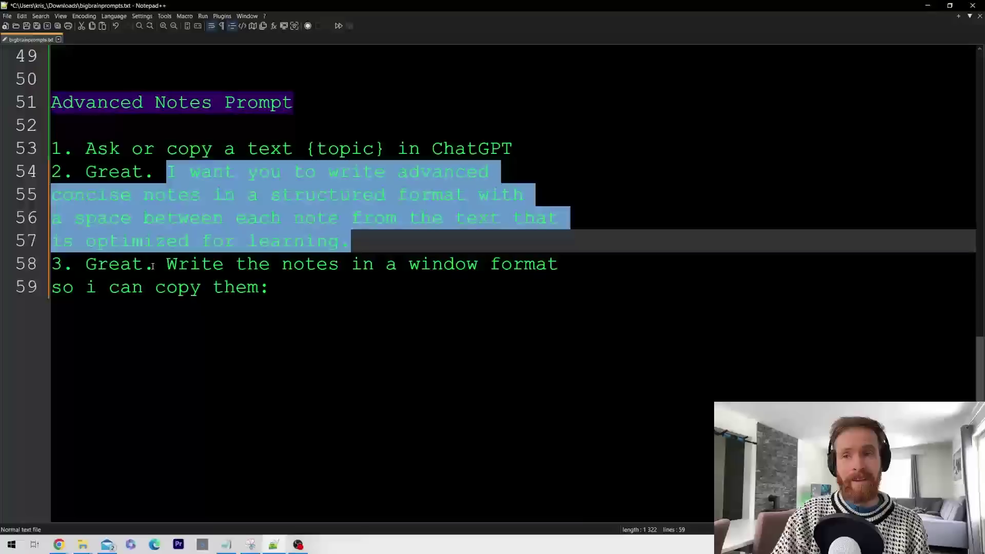
pyautogui.moveTo(270, 343); pyautogui.dragTo(919, 353)
pyautogui.moveTo(565, 269); pyautogui.dragTo(297, 290)
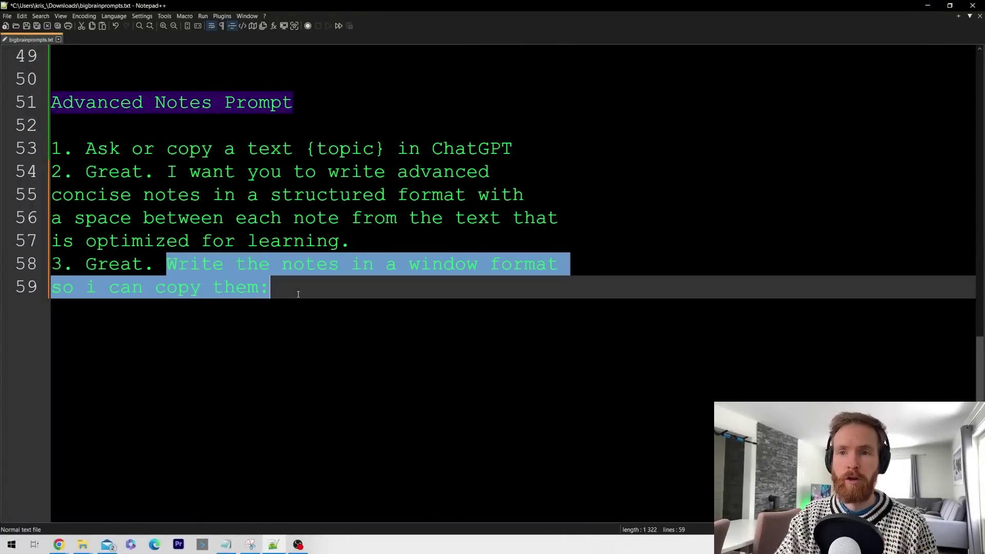
pyautogui.click(311, 321)
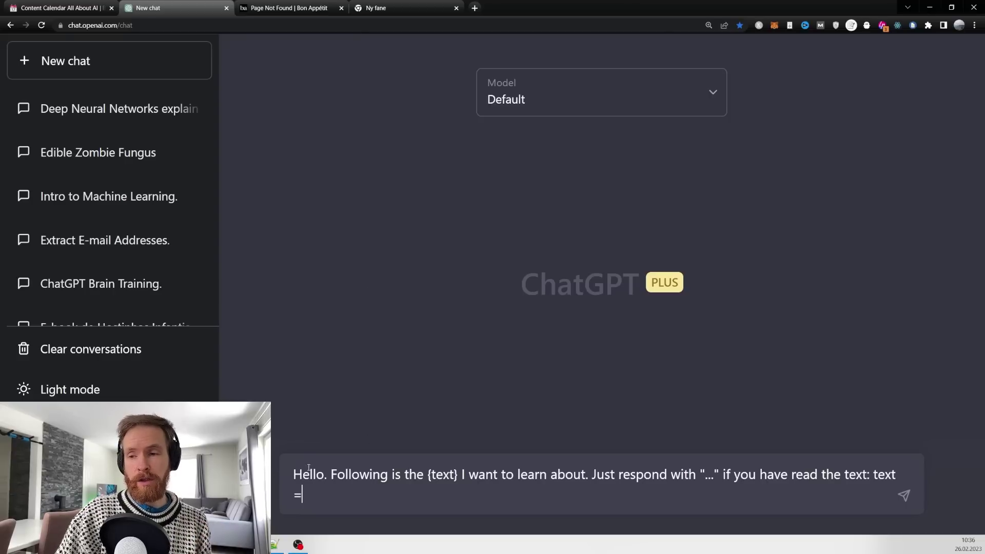
# Paste the Cordyceps article from Notepad after the reading prompt and send it.
pyautogui.moveTo(293, 474); pyautogui.dragTo(590, 482)
pyautogui.moveTo(653, 481); pyautogui.dragTo(892, 475)
pyautogui.click(322, 494)
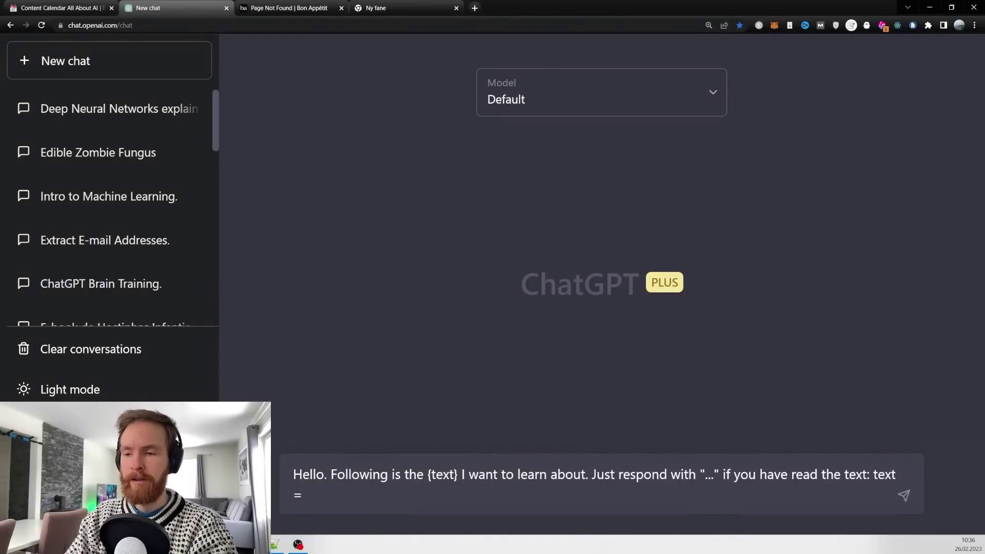
pyautogui.hotkey('alt', 'Tab')
pyautogui.rightClick(524, 324)
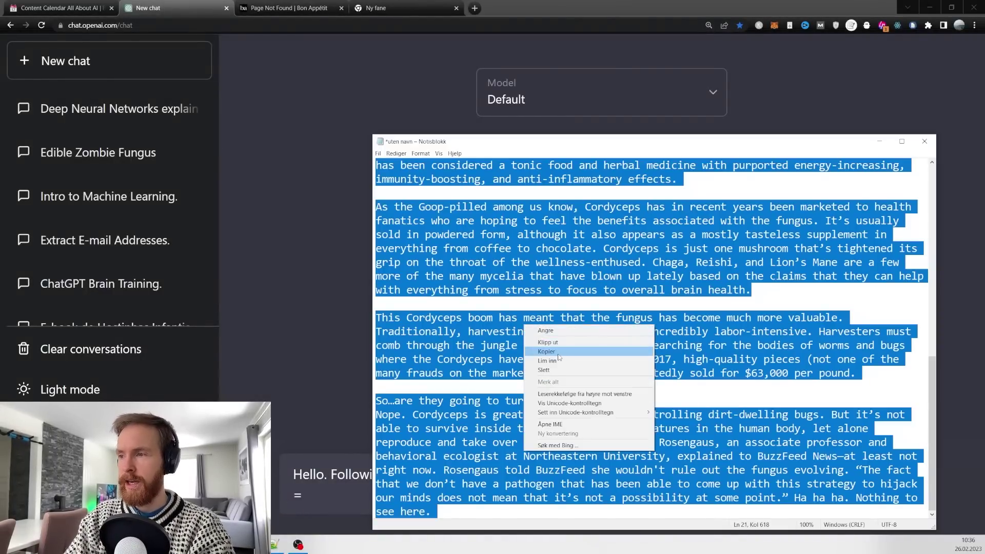
pyautogui.click(564, 353)
pyautogui.click(312, 494)
pyautogui.hotkey('ctrl', 'v')
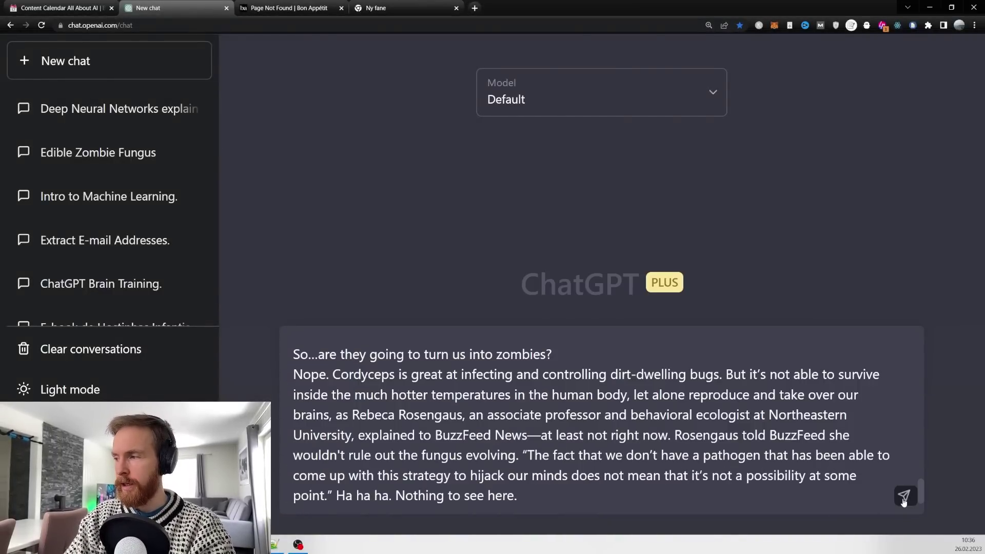
pyautogui.click(903, 495)
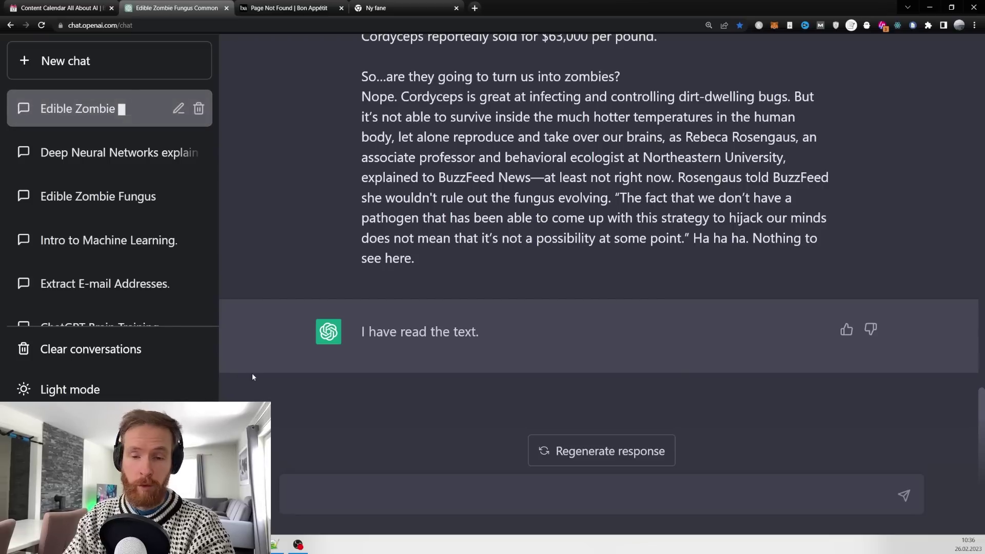
# Paste and send the request for advanced concise structured study notes.
pyautogui.hotkey('ctrl', 'v')
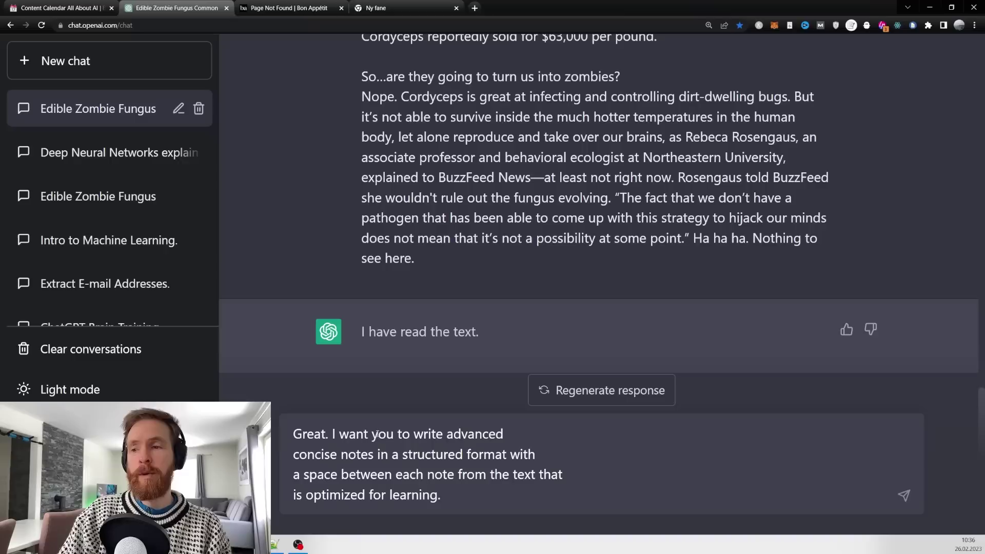
pyautogui.moveTo(336, 433); pyautogui.dragTo(556, 491)
pyautogui.click(479, 495)
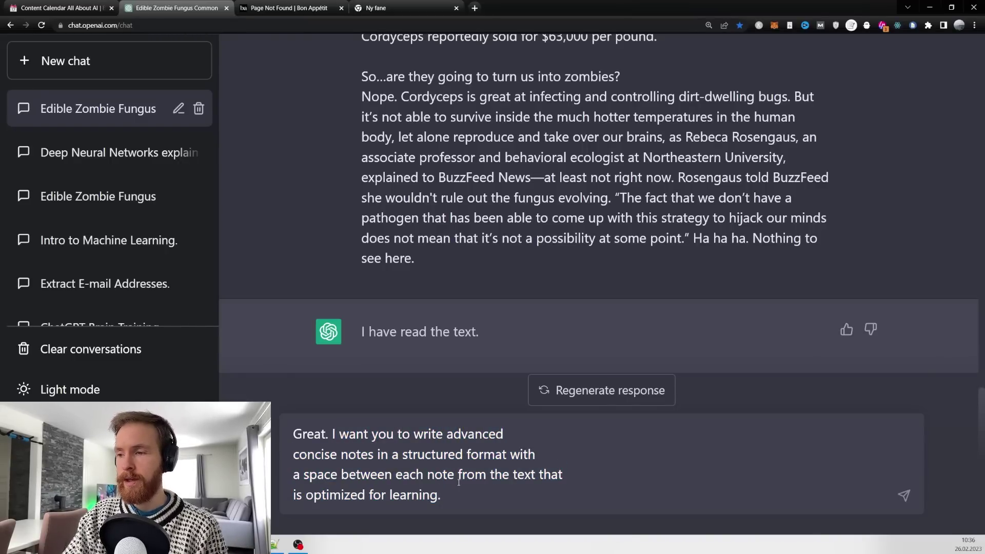
pyautogui.click(903, 495)
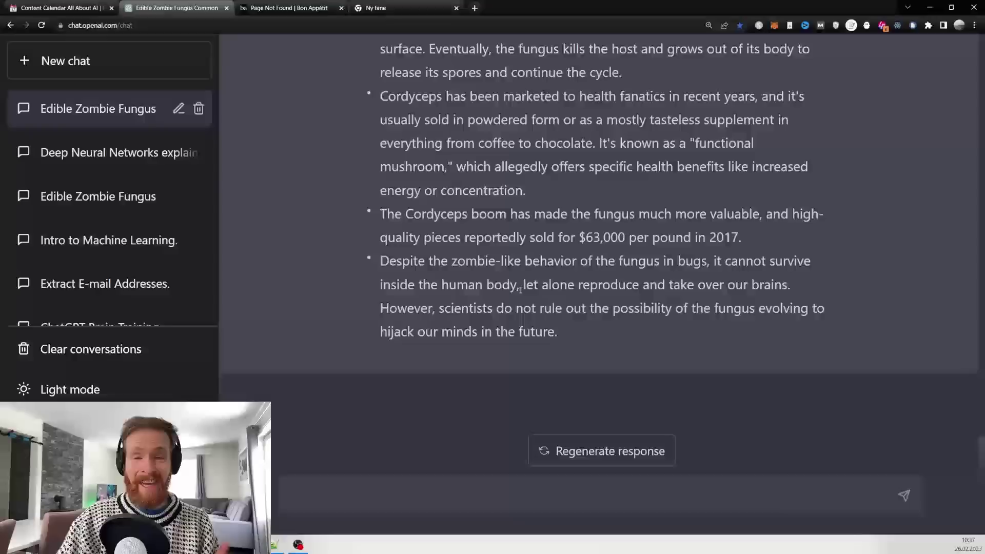
# Submit the edited prompt asking for the Cordyceps notes in window format.
pyautogui.scroll(9, 517, 282)
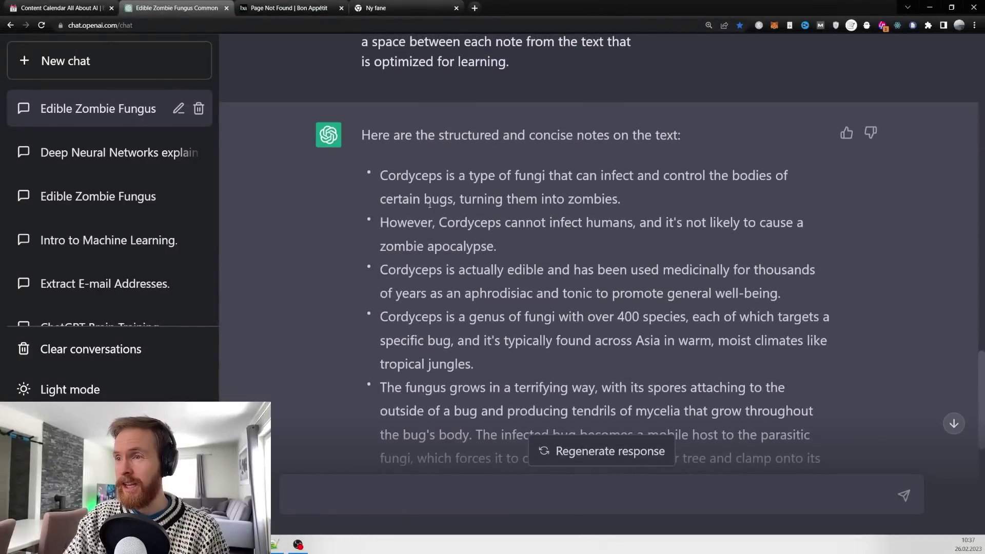
pyautogui.scroll(-8, 486, 214)
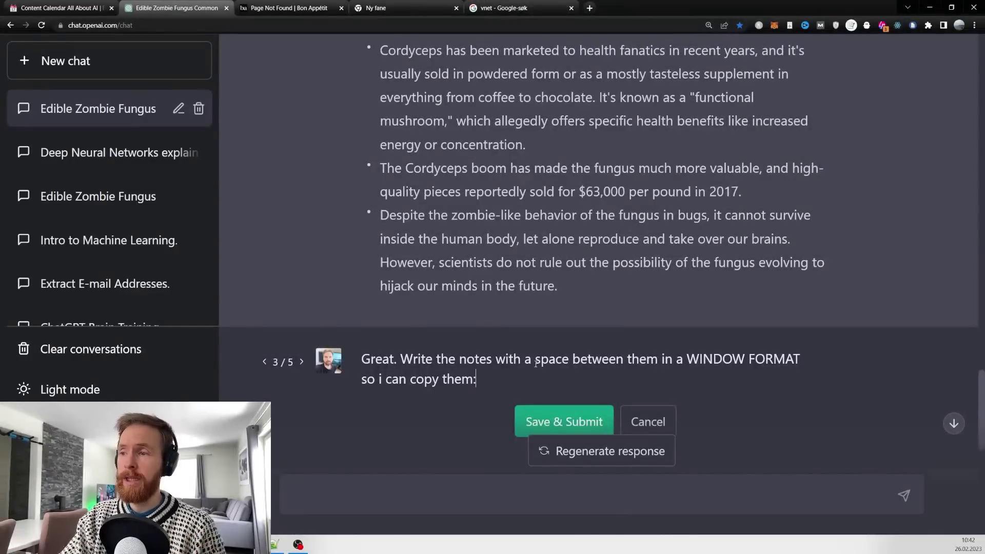
pyautogui.click(551, 408)
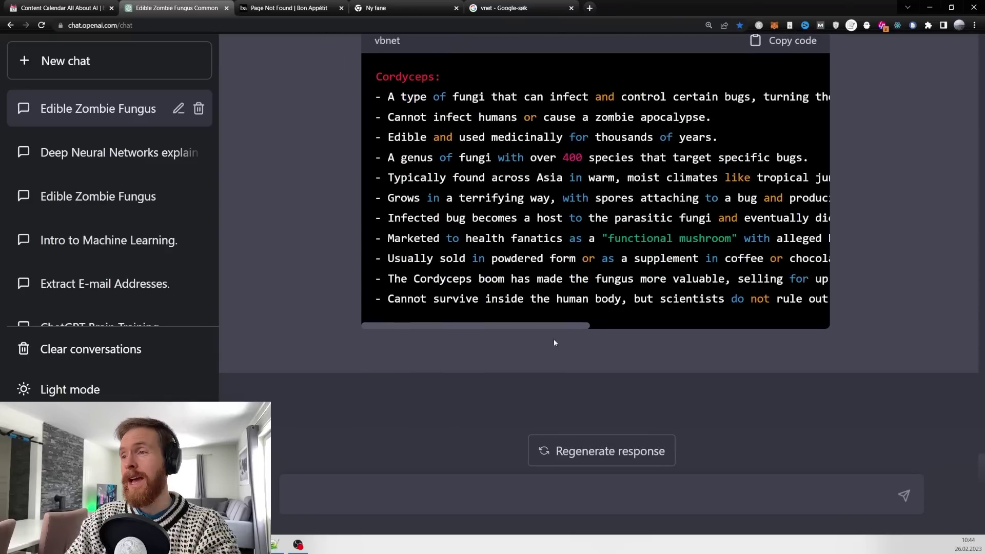
pyautogui.scroll(3, 553, 338)
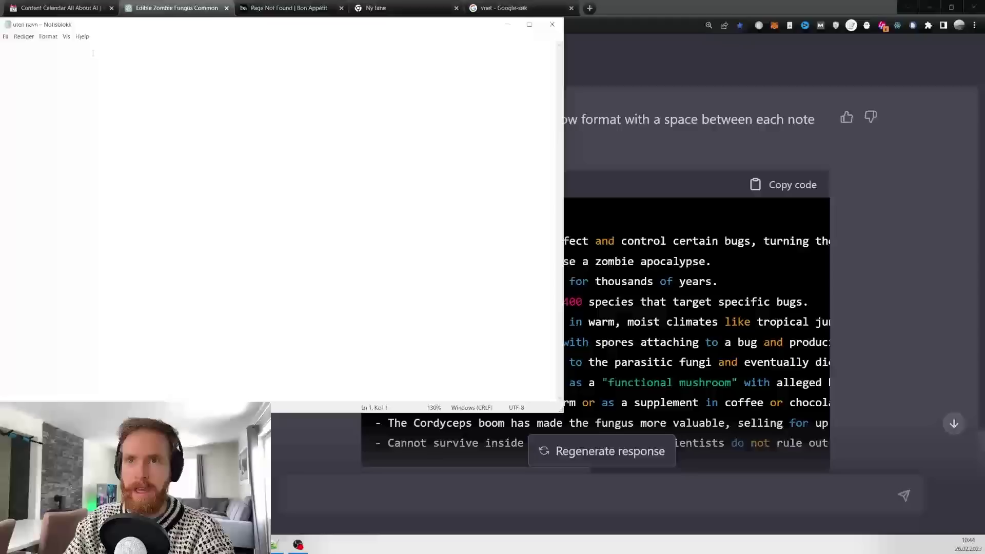
# Paste the Cordyceps notes into Notepad and highlight the heading, human-infection, apocalypse and medicinal-use notes.
pyautogui.hotkey('ctrl', 'v')
pyautogui.scroll(1, 255, 236)
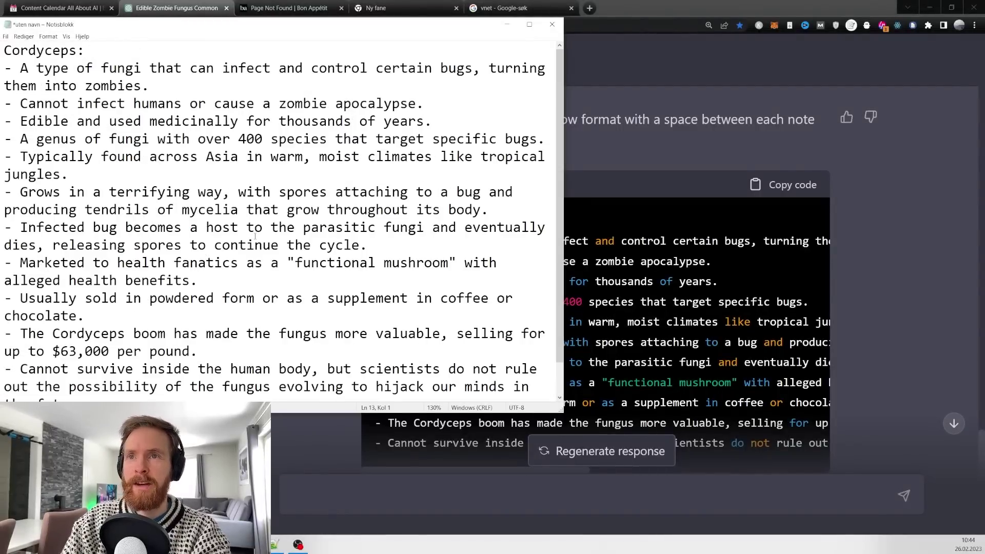
pyautogui.moveTo(86, 52); pyautogui.dragTo(4, 51)
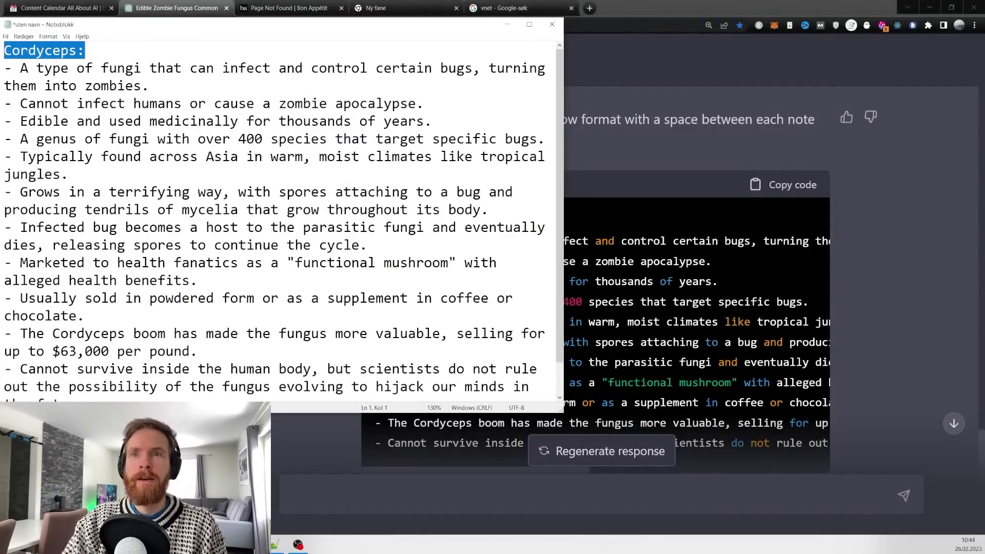
pyautogui.moveTo(25, 103); pyautogui.dragTo(250, 103)
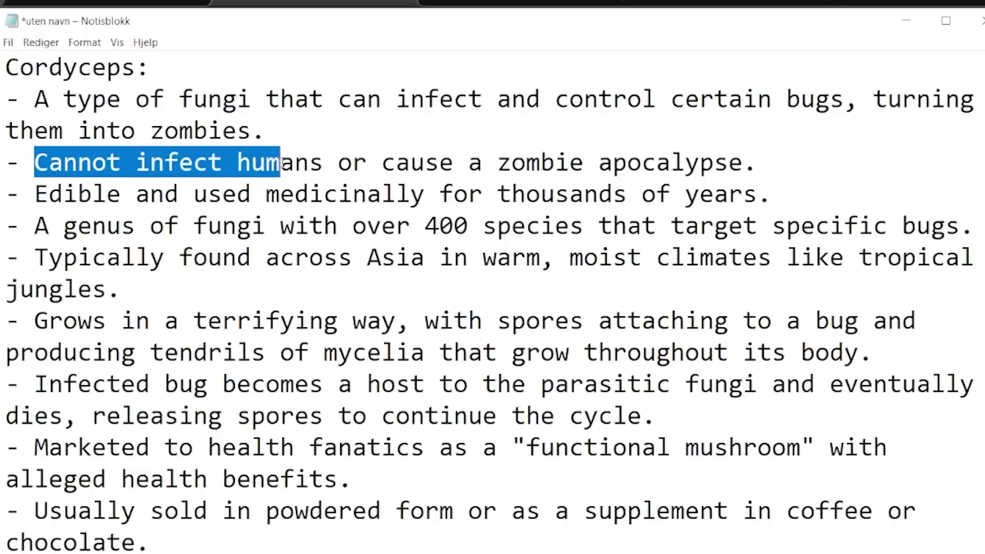
pyautogui.moveTo(446, 162); pyautogui.dragTo(805, 170)
pyautogui.click(41, 196)
pyautogui.moveTo(41, 196); pyautogui.dragTo(779, 192)
pyautogui.click(779, 192)
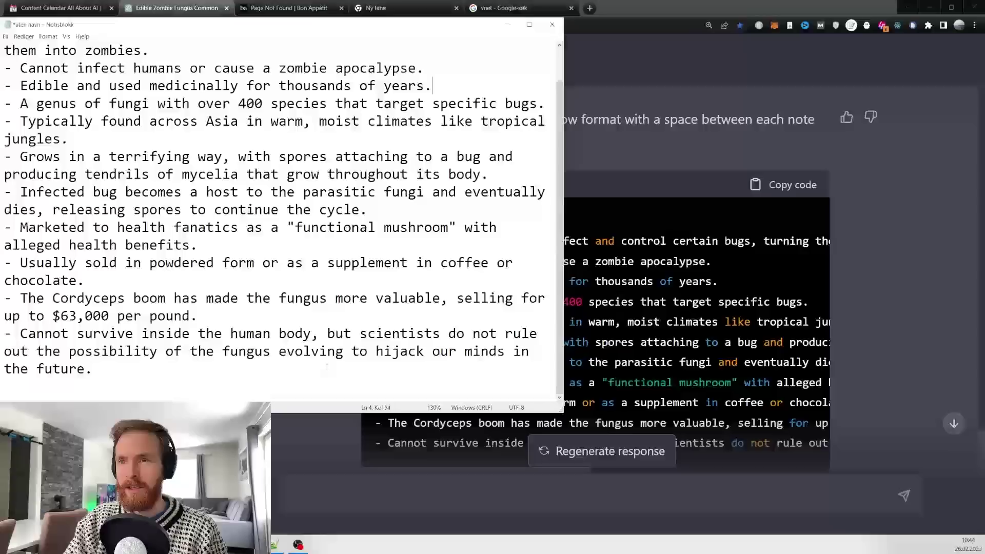
pyautogui.click(771, 271)
pyautogui.scroll(15, 663, 216)
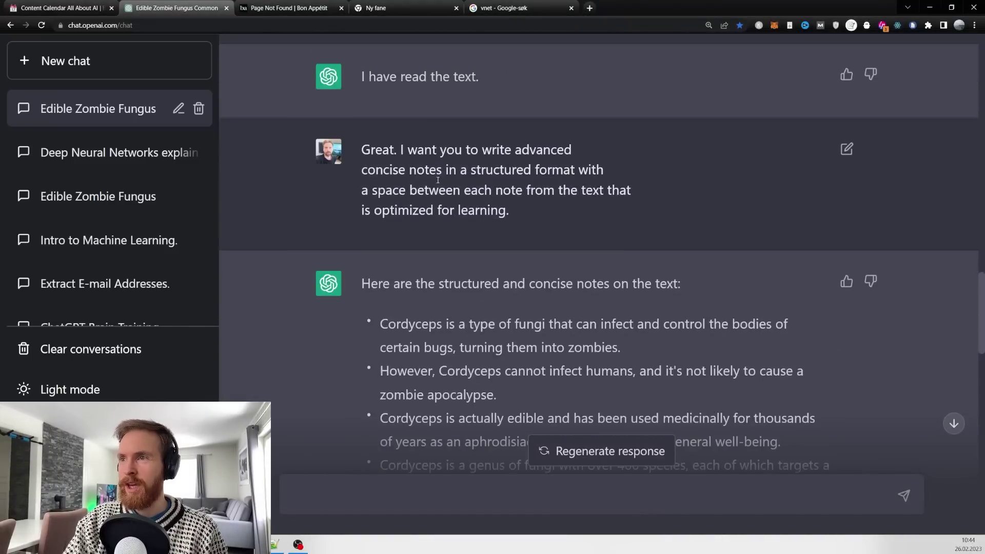
pyautogui.scroll(-5, 406, 145)
pyautogui.scroll(-12, 405, 144)
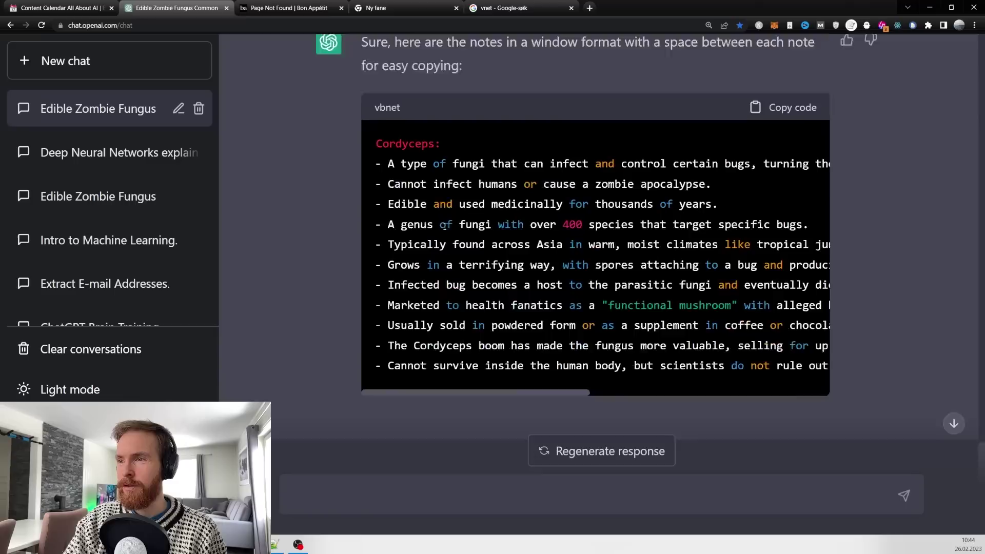